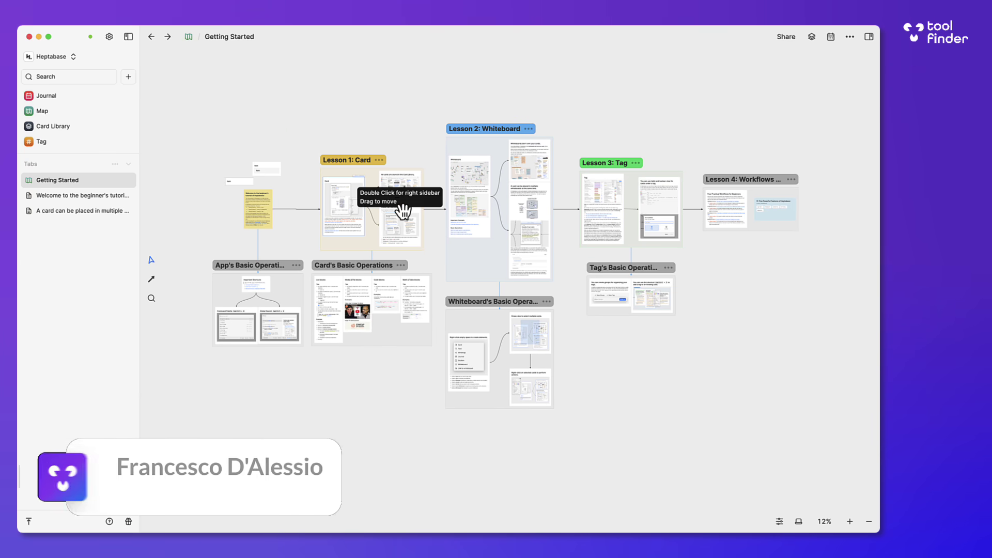
- Filter Tool Finder to iOS tools and open Obsidian's page to view its ratings
scroll(426, 219, "up", 5)
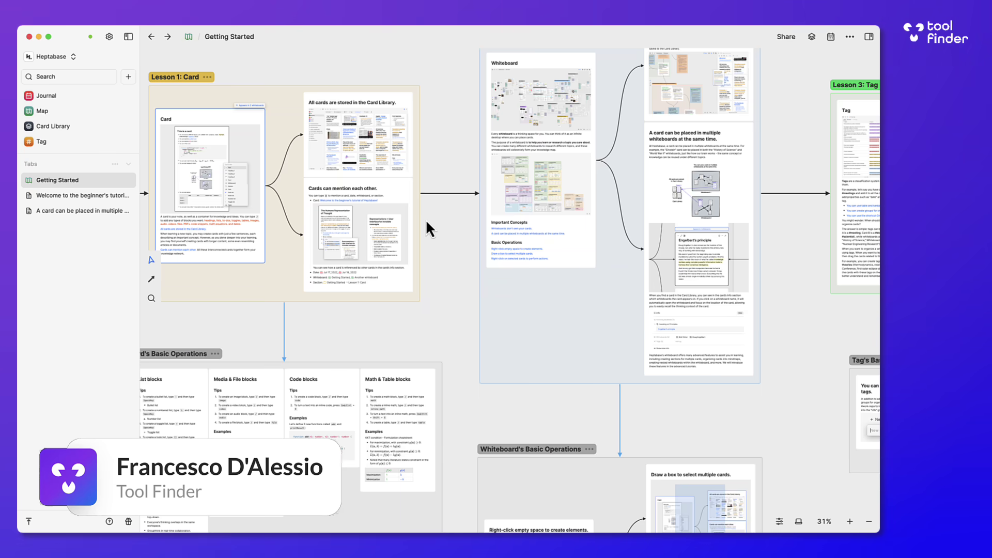
scroll(426, 222, "down", 3)
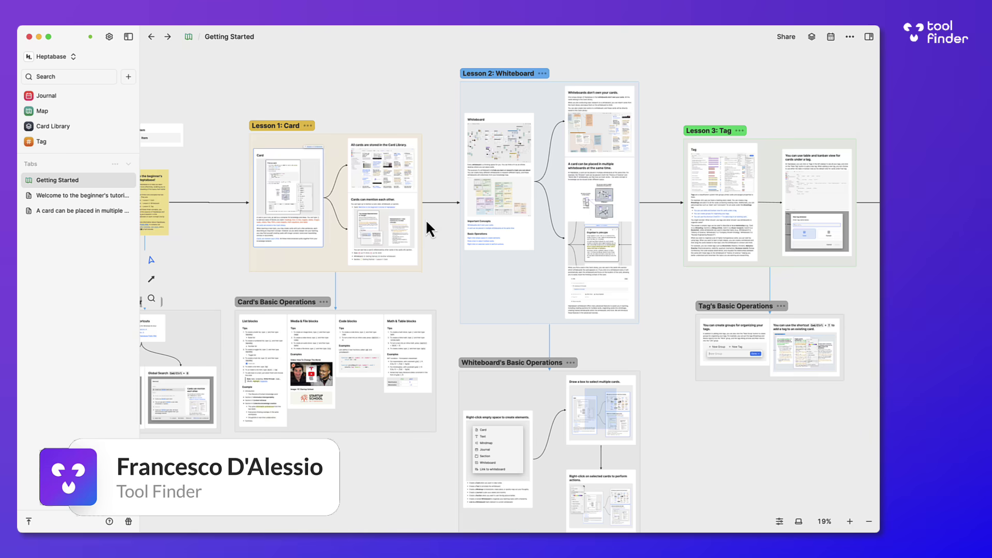
scroll(425, 219, "left", 5)
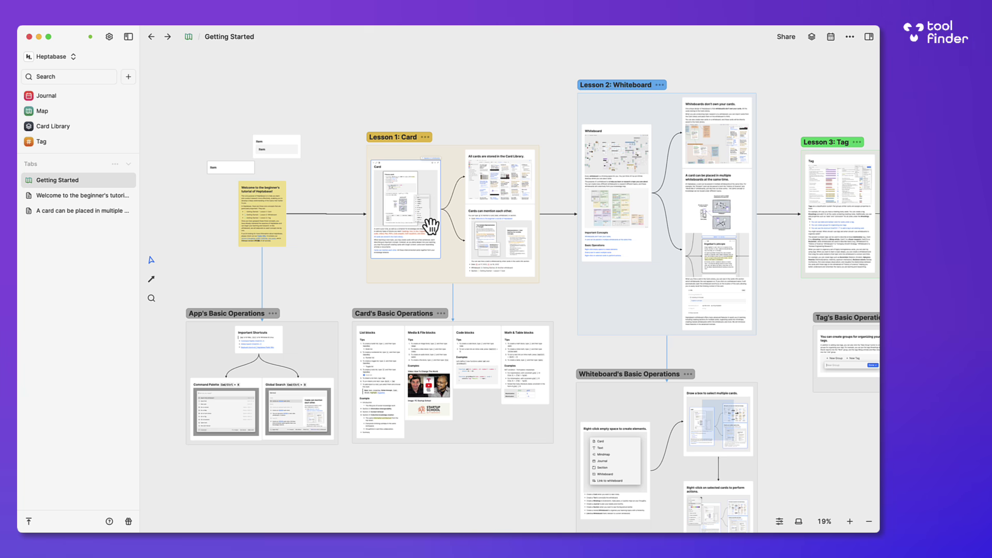
scroll(430, 226, "left", 3)
scroll(431, 226, "down", 2)
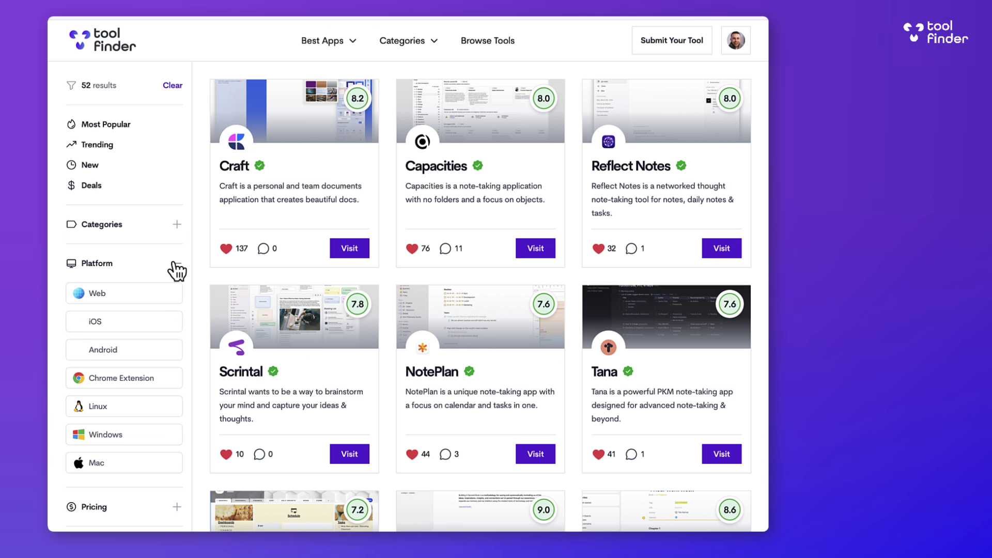
left_click(155, 323)
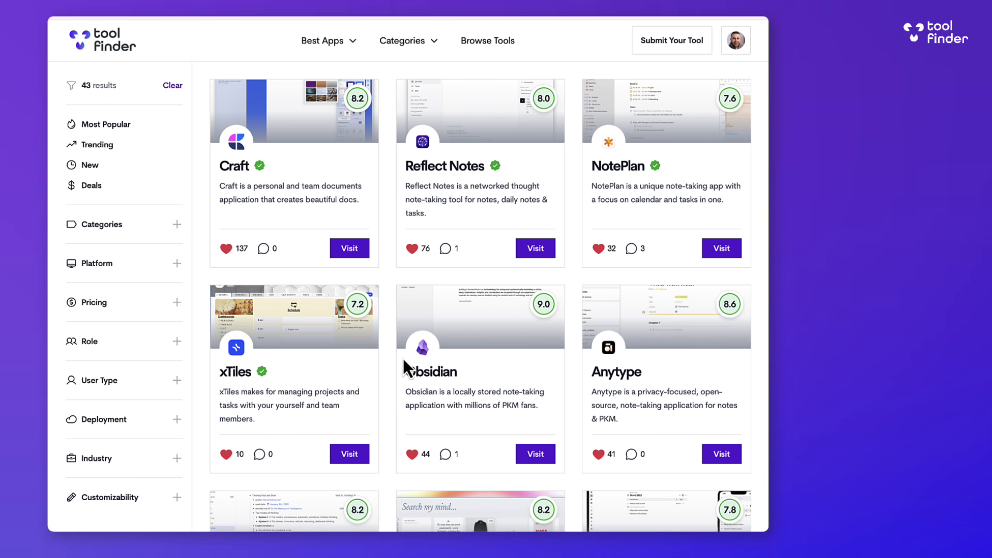
left_click(482, 349)
scroll(597, 365, "down", 12)
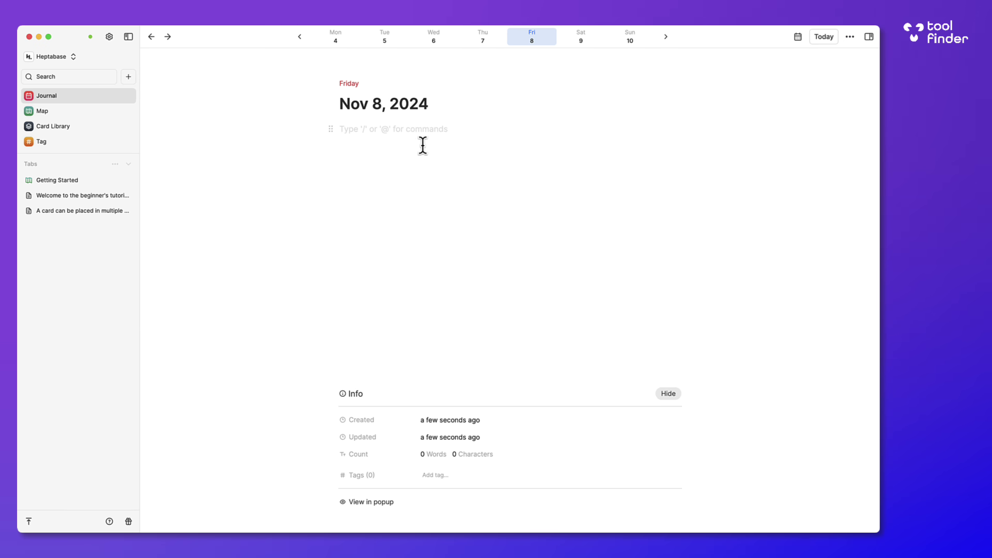
- Write a '- Daily journal' bullet on the Nov 8 journal entry
type("/")
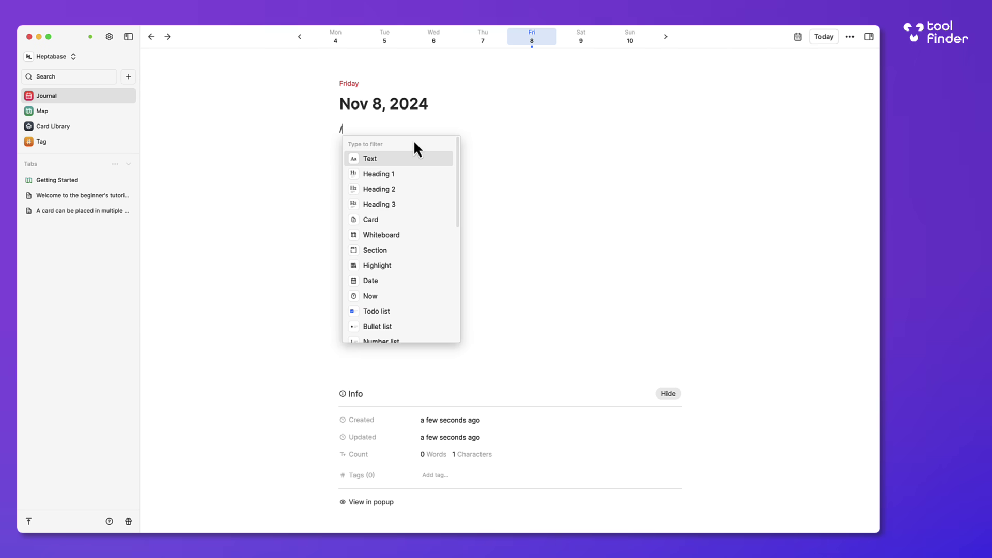
scroll(420, 253, "down", 3)
scroll(425, 256, "down", 5)
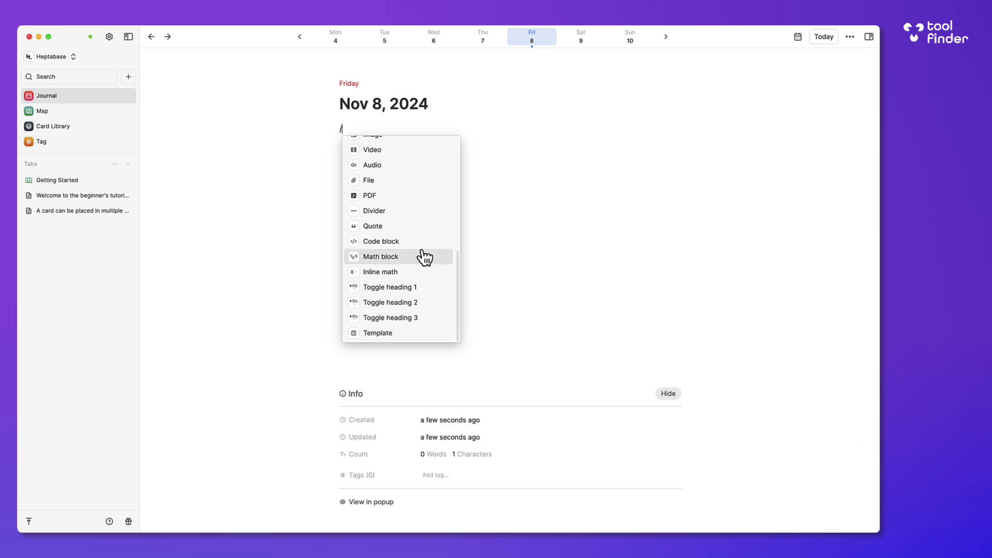
scroll(424, 257, "up", 8)
key("Escape")
key("BackSpace")
type("-")
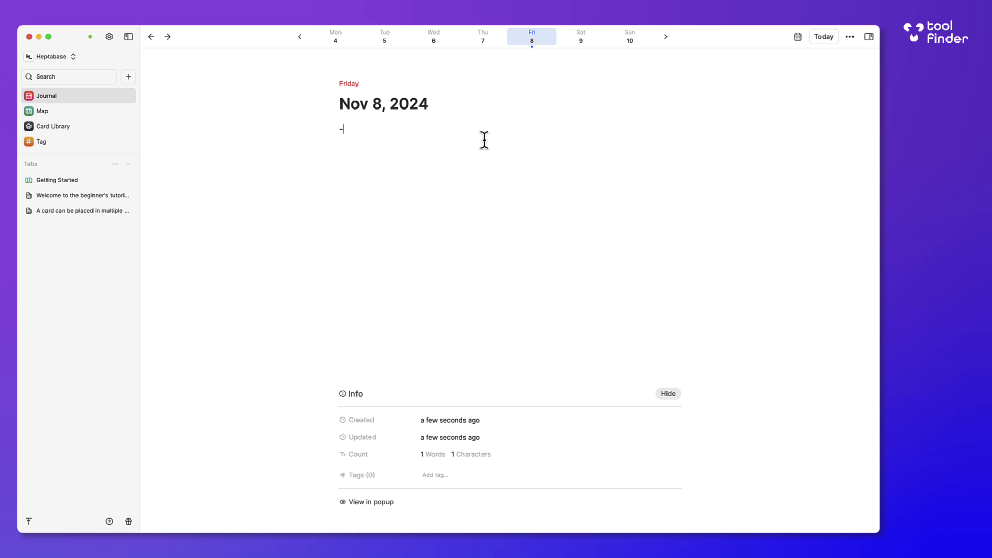
type(" Daily journal")
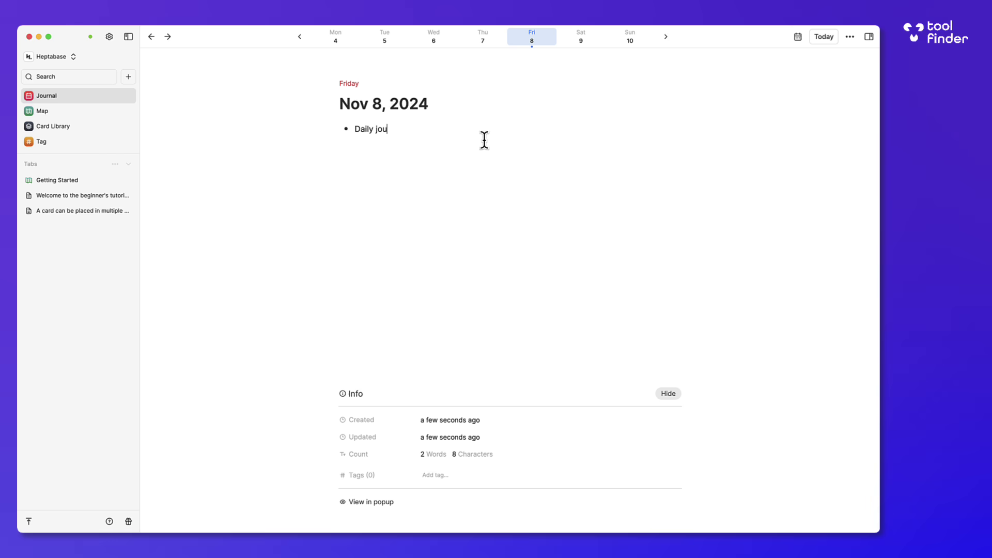
- Go to the Nov 9 and Nov 10 journals, checking the calendar and info popup
left_click(584, 39)
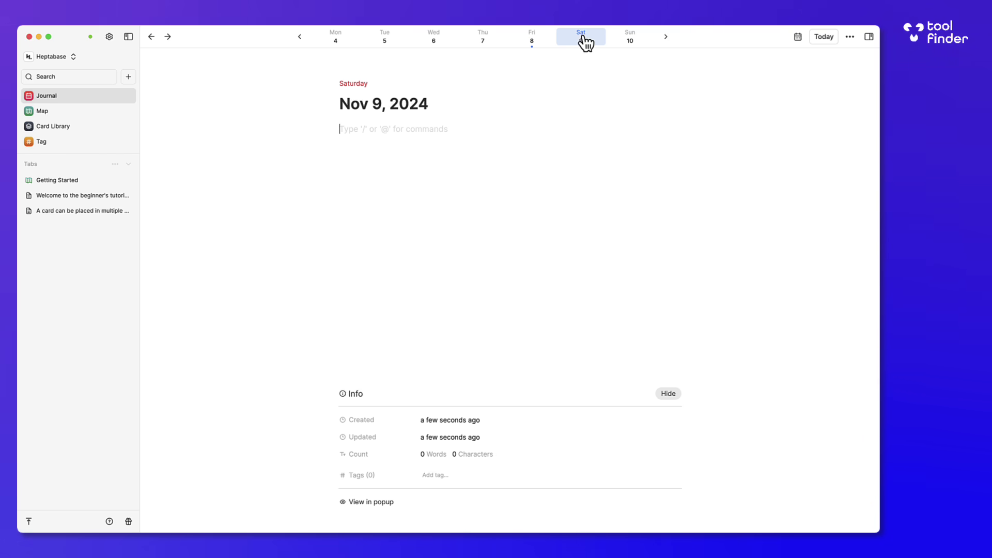
left_click(611, 43)
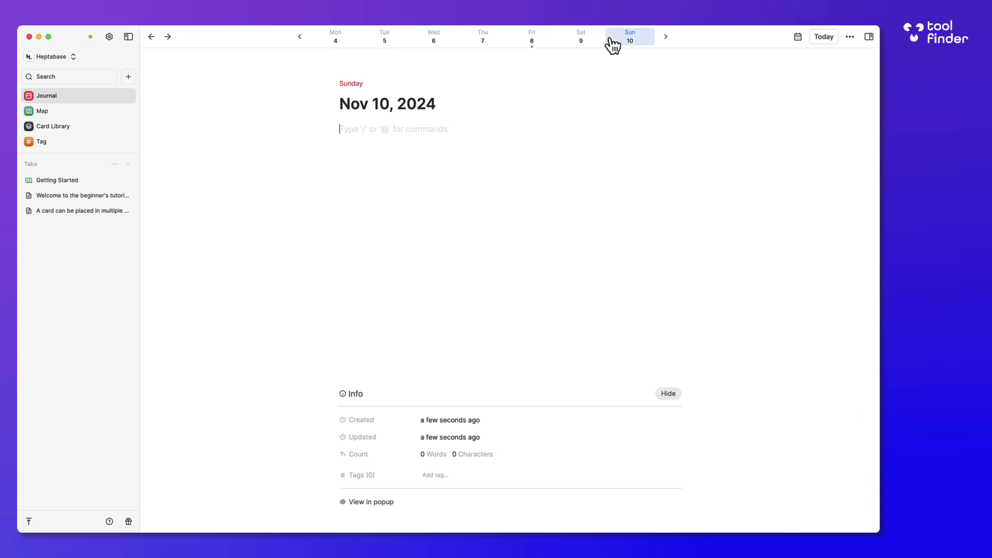
left_click(799, 40)
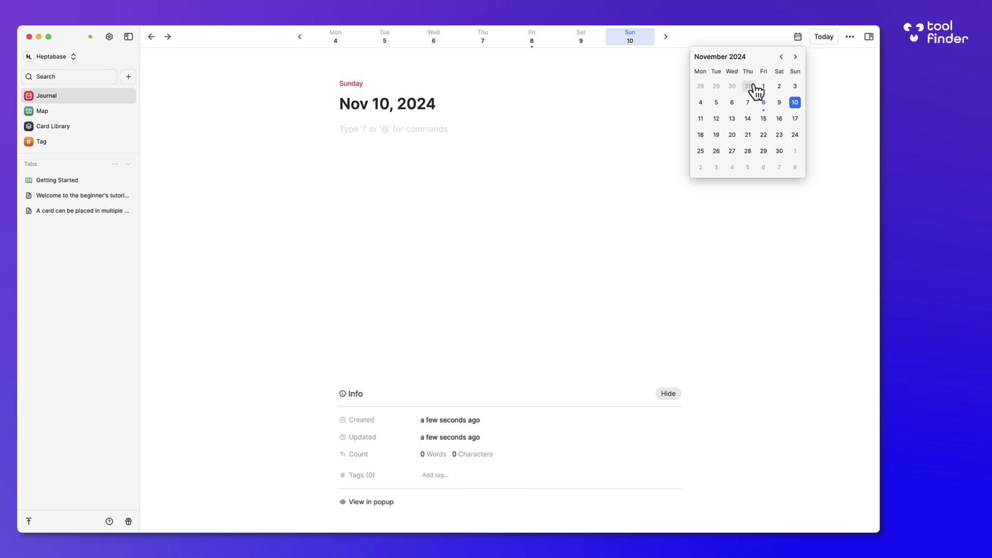
left_click(536, 156)
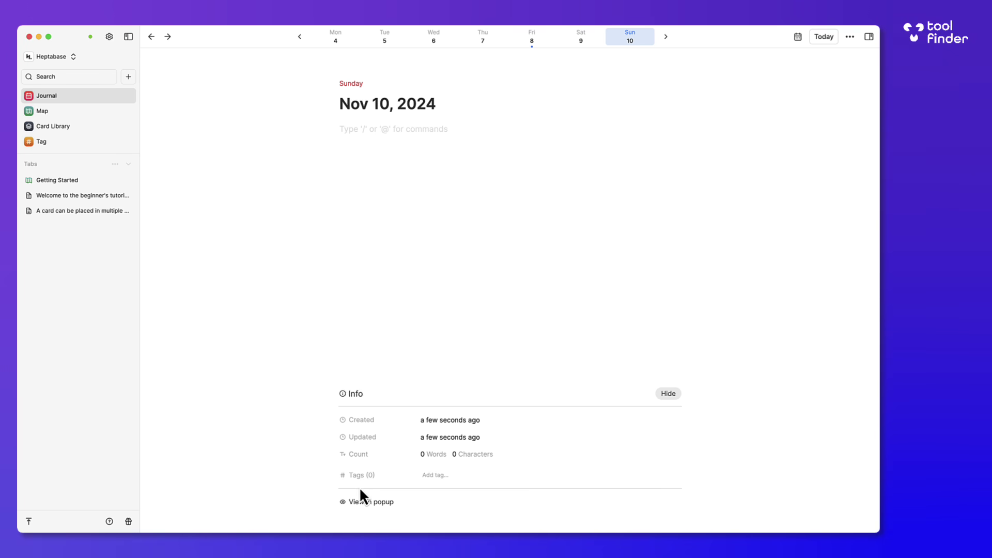
left_click(372, 504)
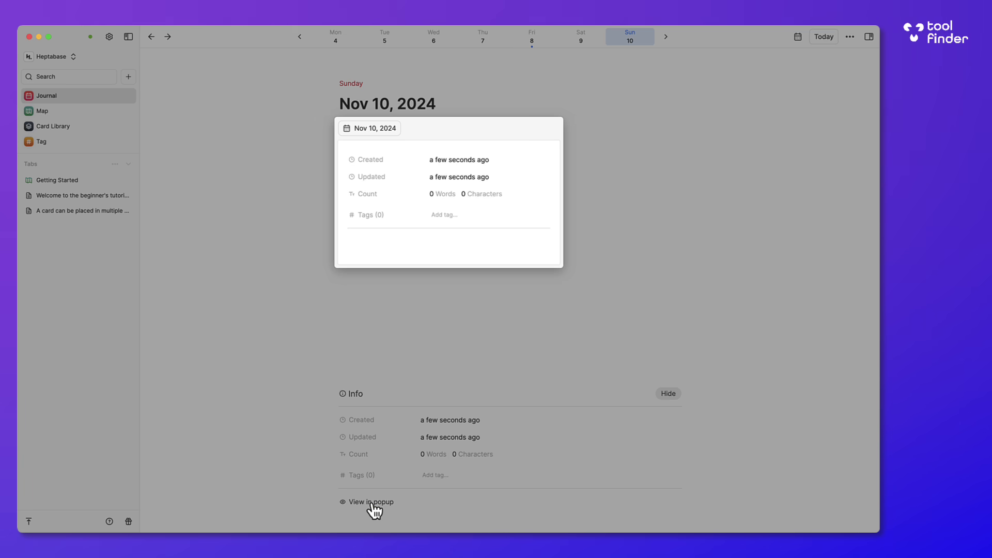
left_click(377, 368)
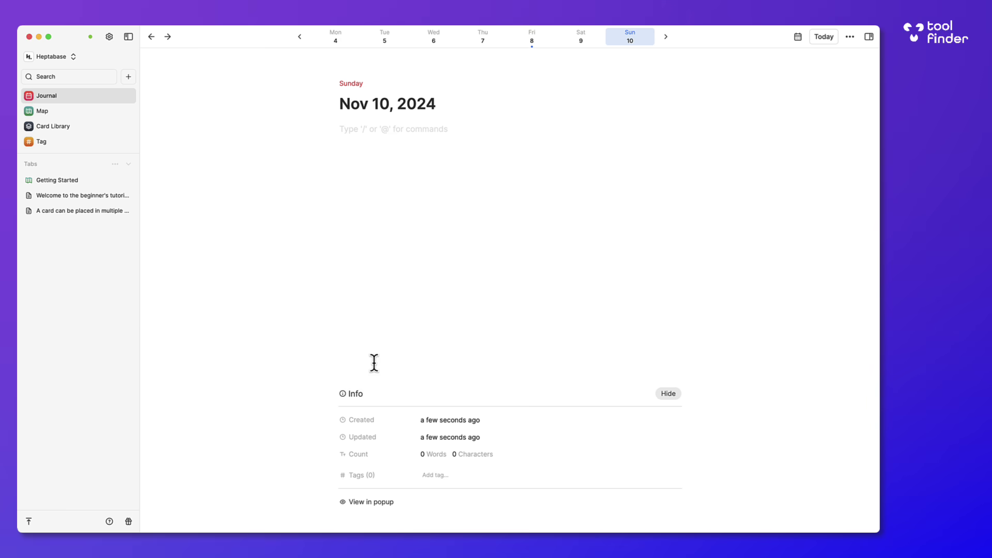
- Open the Nov 8, 2024 journal in the right sidebar using card search
left_click(869, 37)
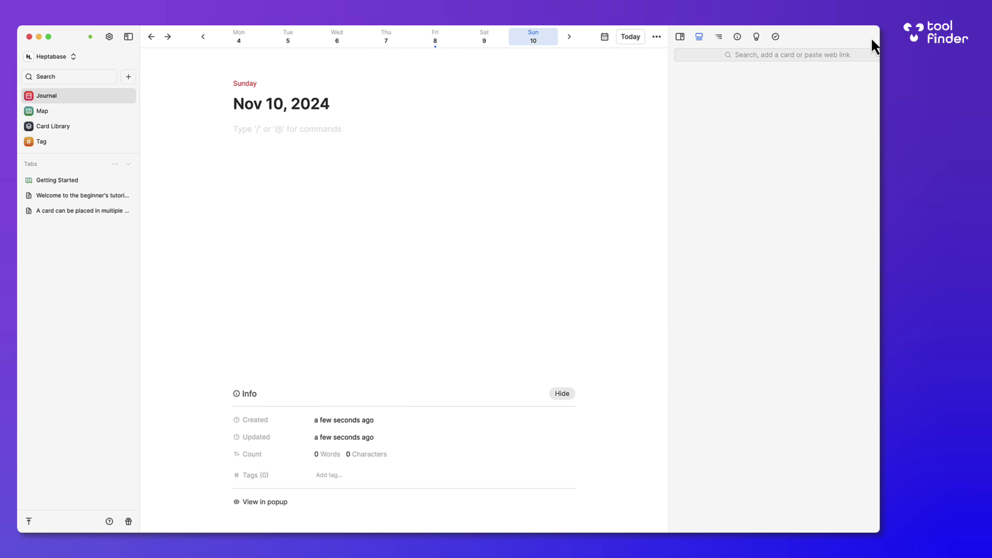
left_click(656, 37)
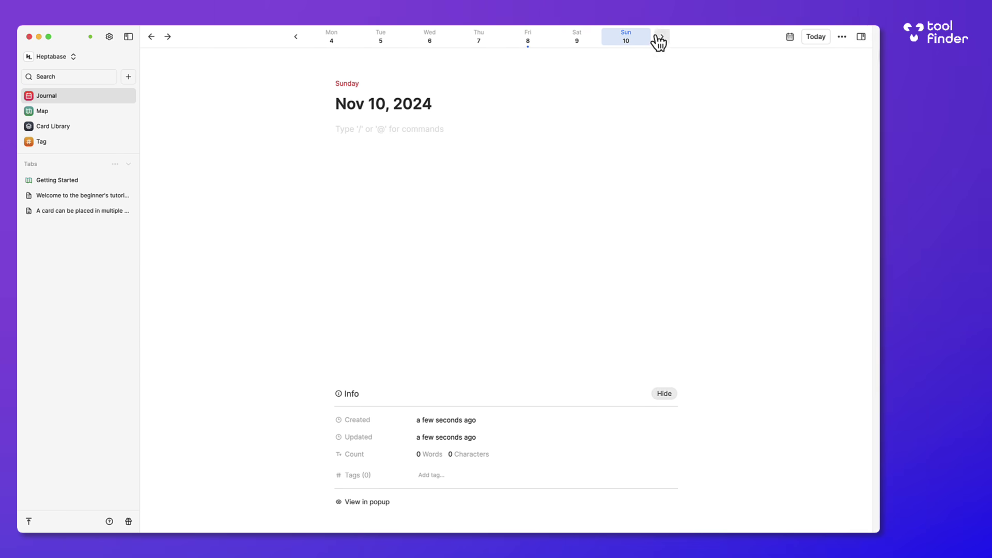
left_click(867, 38)
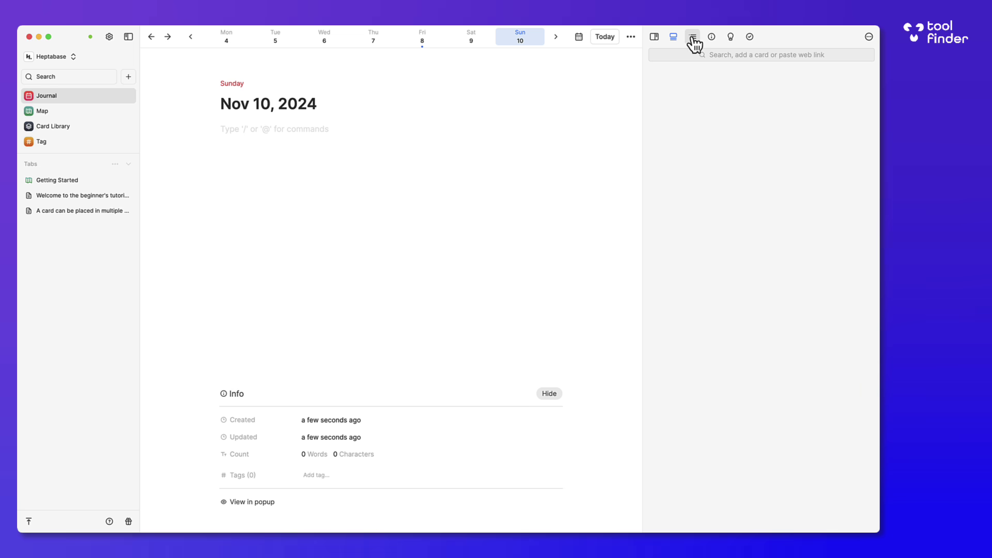
left_click(694, 37)
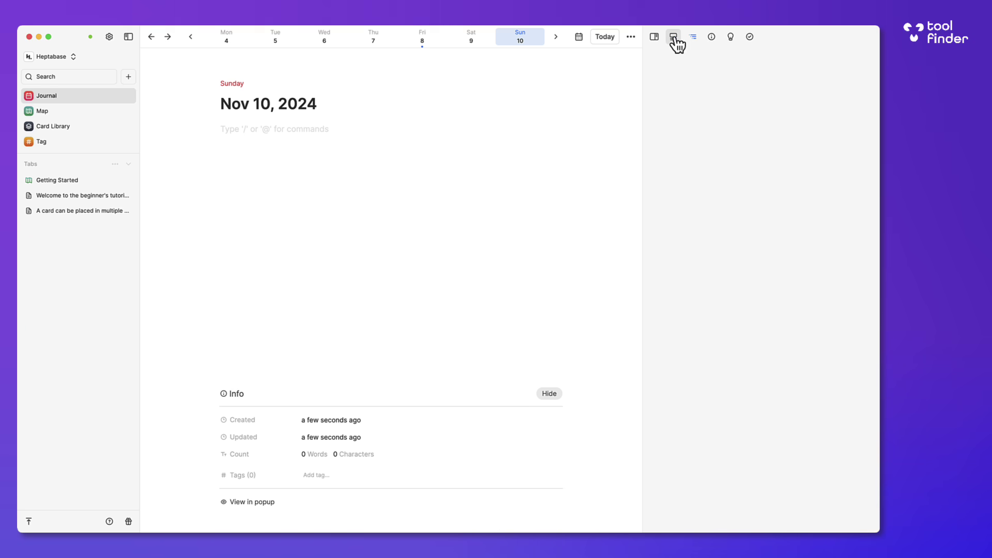
left_click(674, 38)
left_click(712, 54)
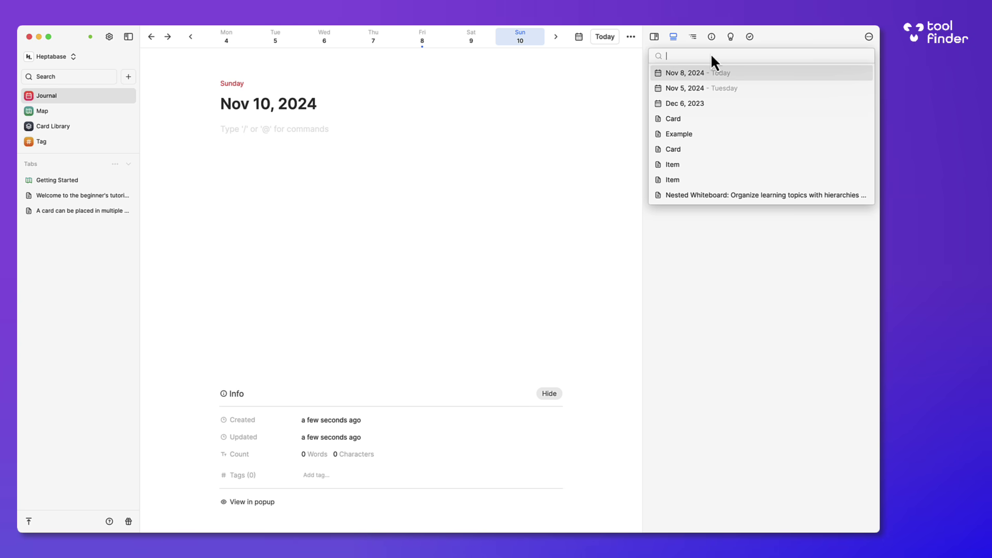
left_click(713, 76)
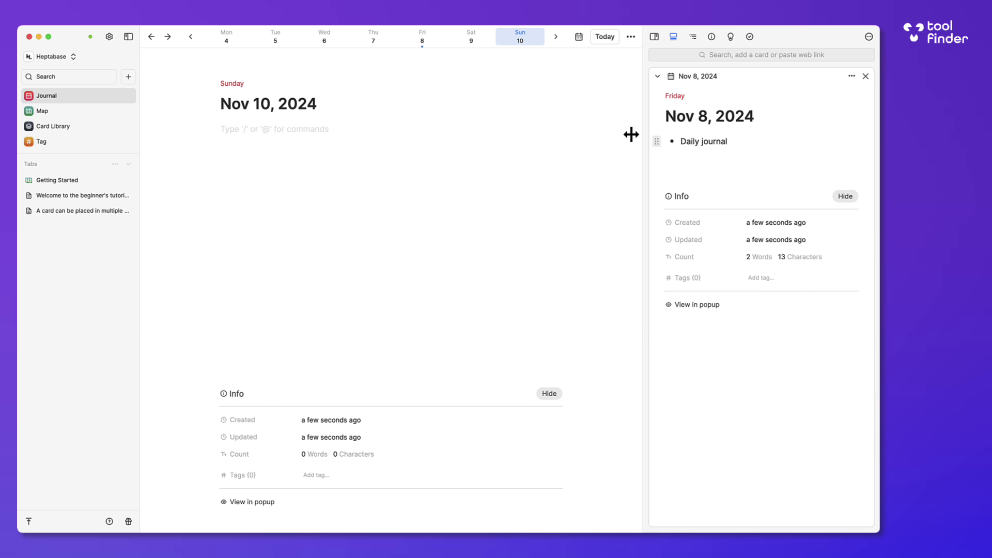
- Browse the sidebar's Outline, Info, Insight and Todo views
left_click(693, 38)
left_click(712, 37)
left_click(730, 37)
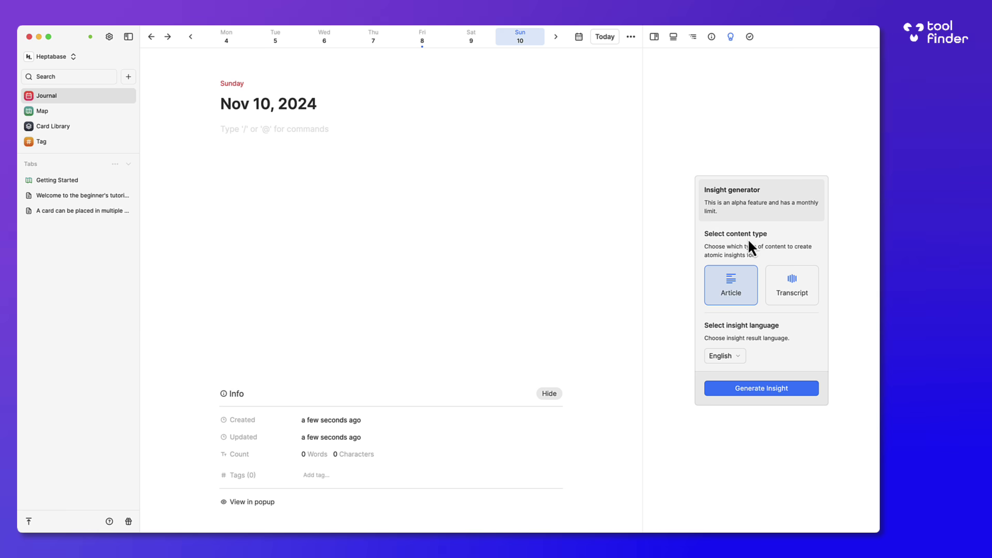
left_click(750, 38)
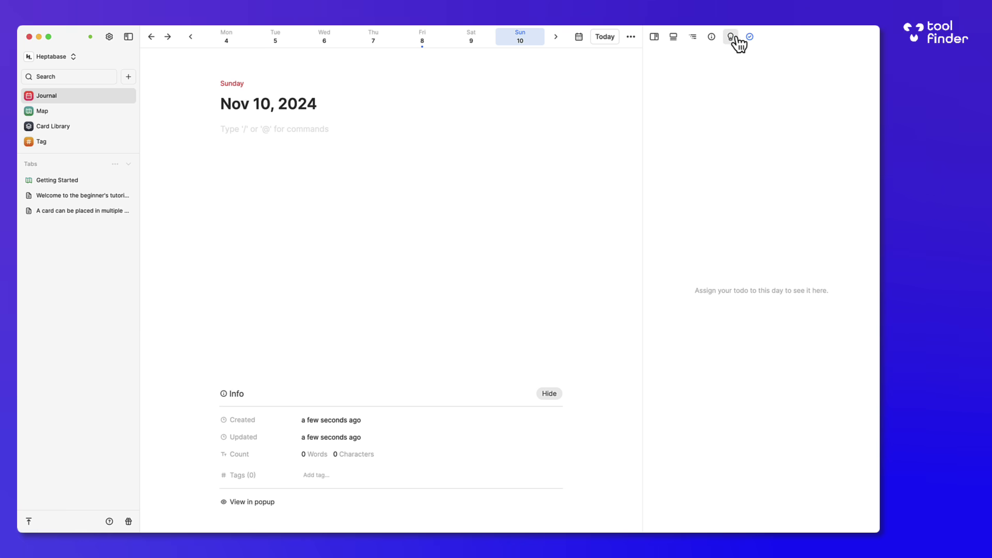
- Add a 'Task' todo to the Nov 10 journal, then go to the Map of whiteboards
left_click(454, 135)
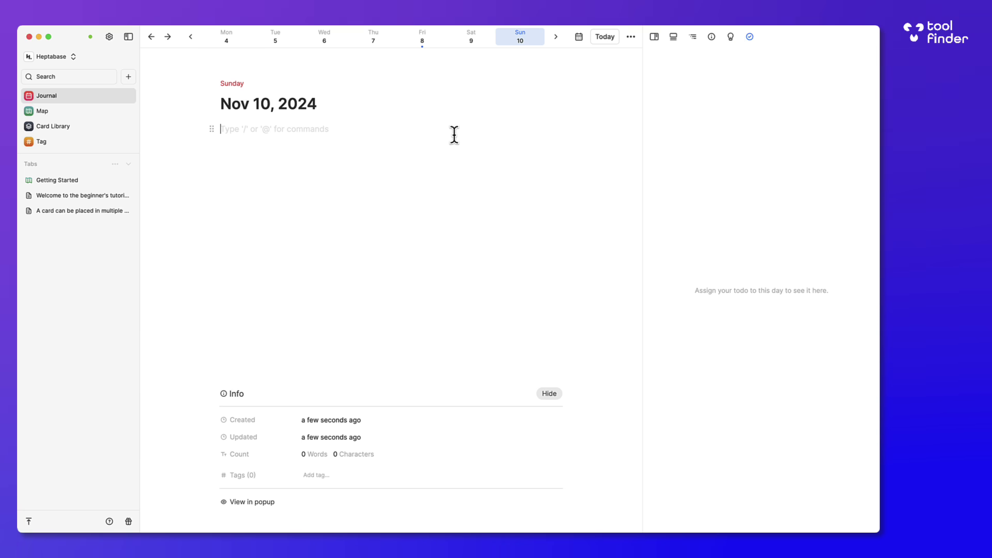
type("/tod")
key("Return")
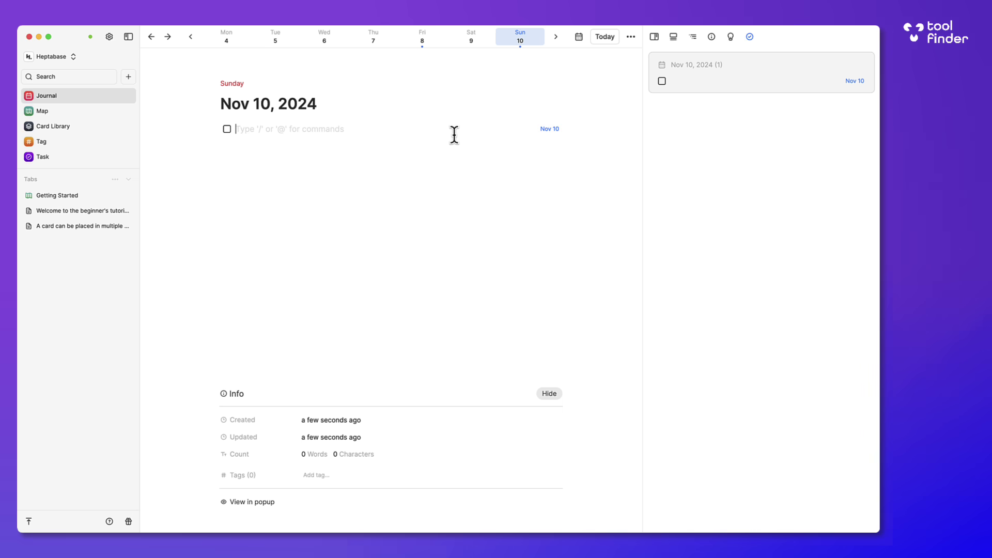
type("Task")
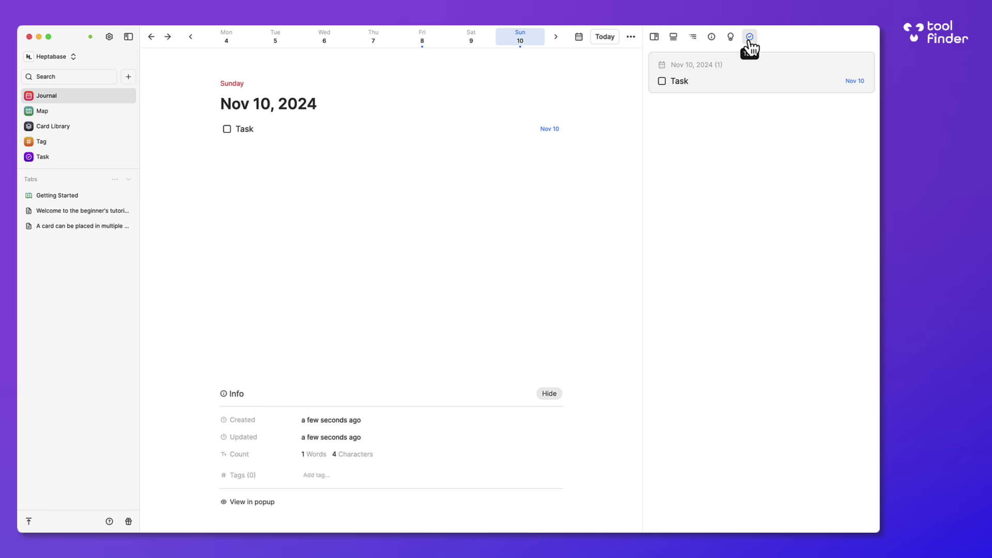
left_click(99, 112)
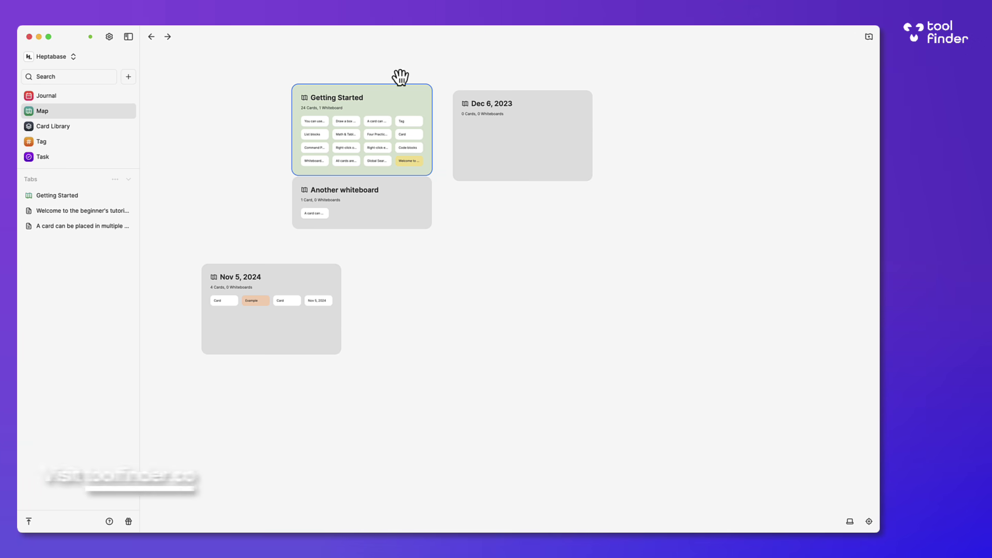
- Open the Example card from the Card Library in its own tab with the right panel shown
left_click(77, 127)
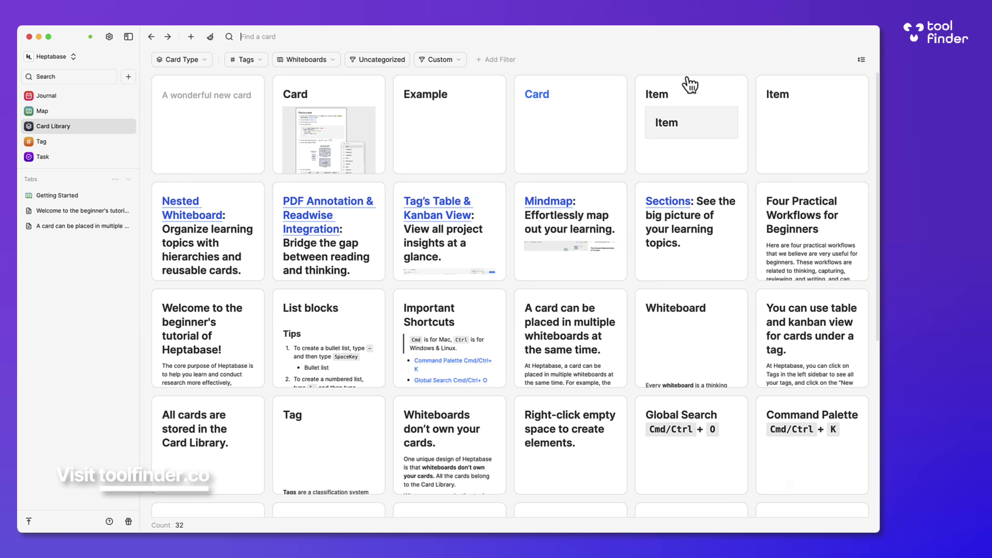
left_click(447, 120)
left_click(202, 81)
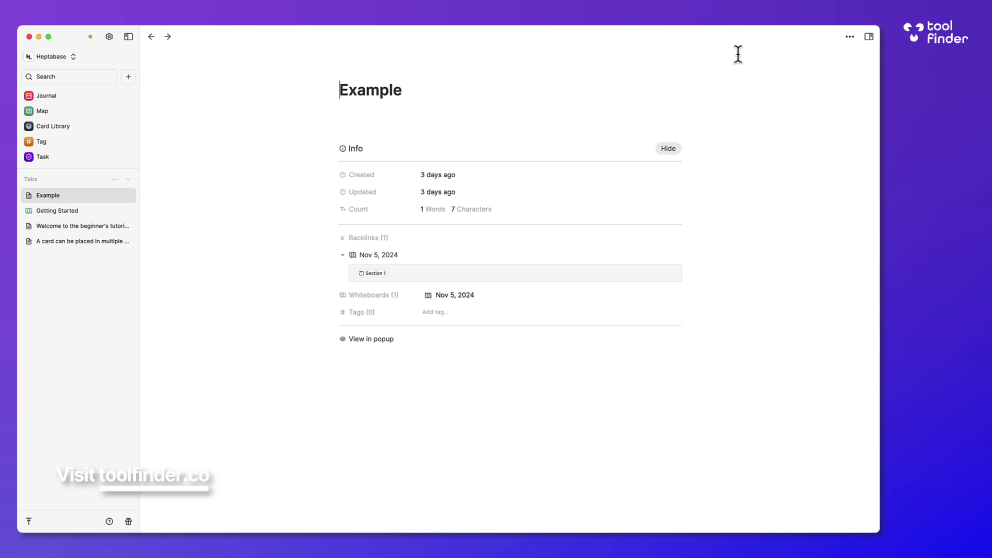
left_click(869, 37)
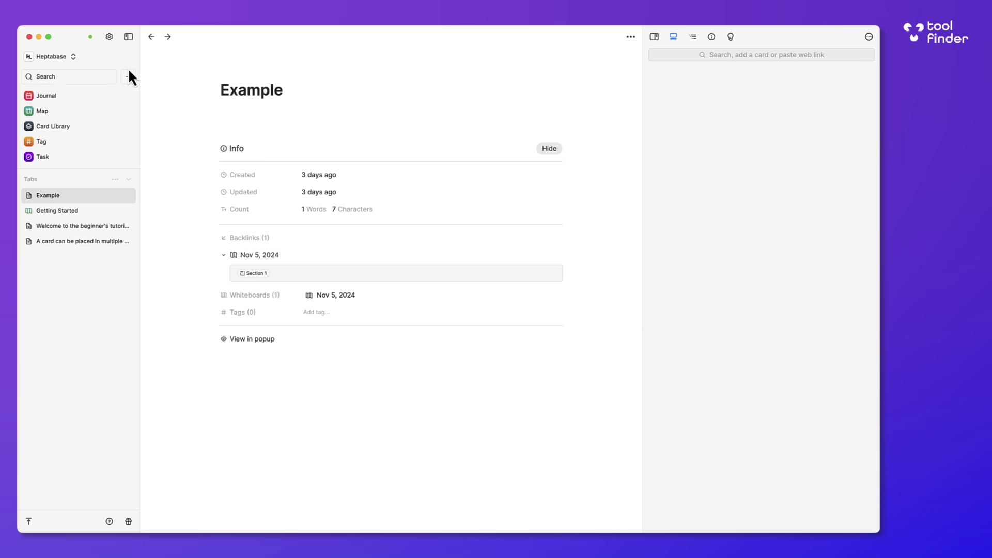
- Reschedule the 'Task' todo from Nov 10 to Nov 17
left_click(94, 97)
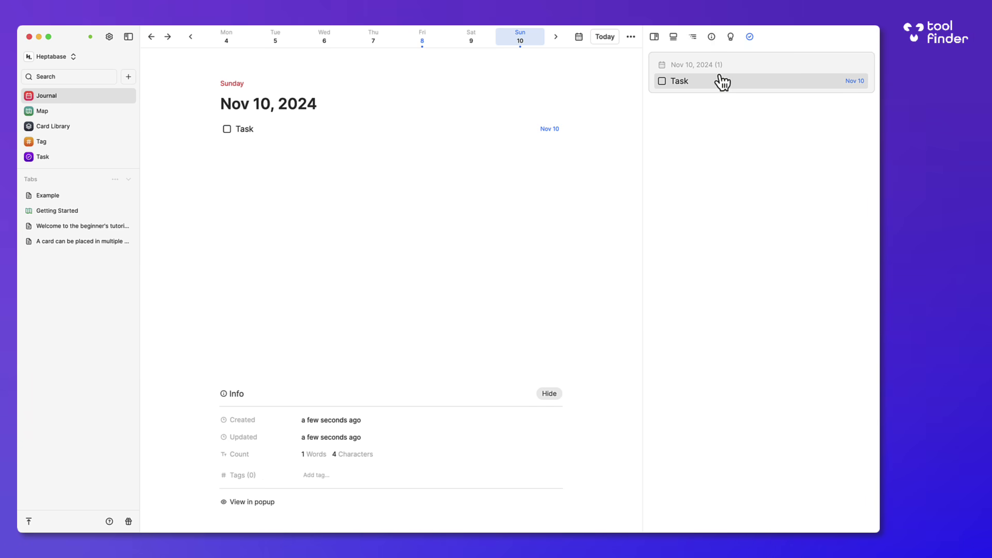
left_click(856, 82)
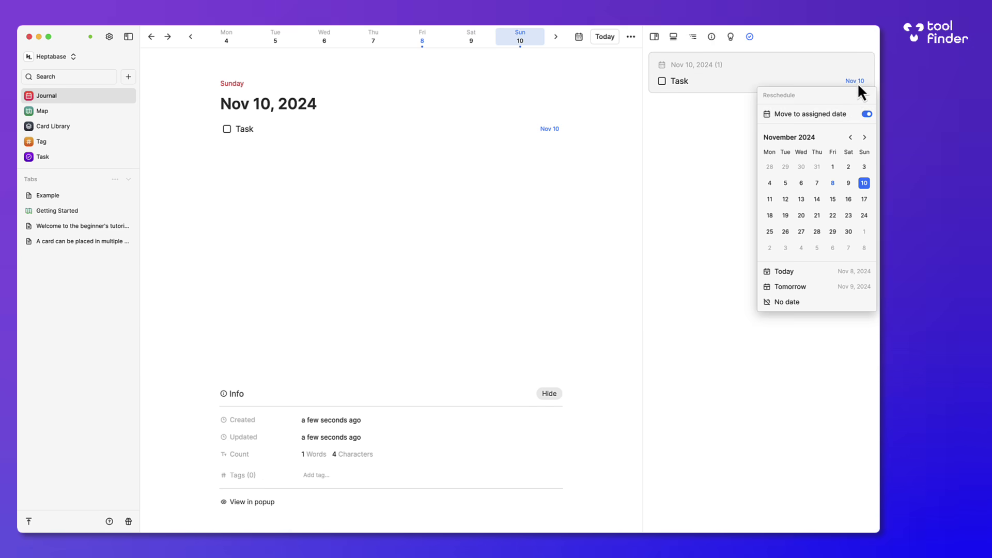
left_click(696, 194)
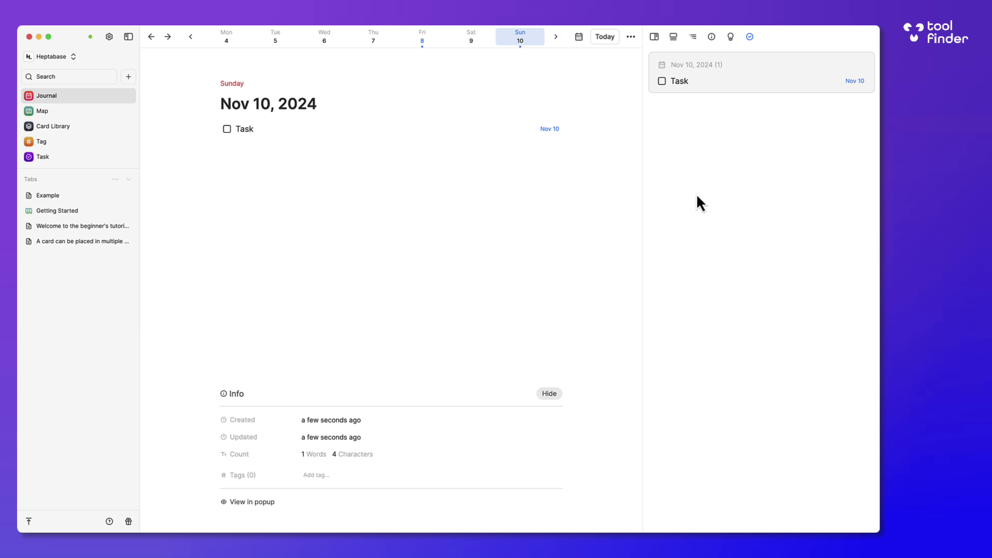
left_click(853, 82)
left_click(863, 187)
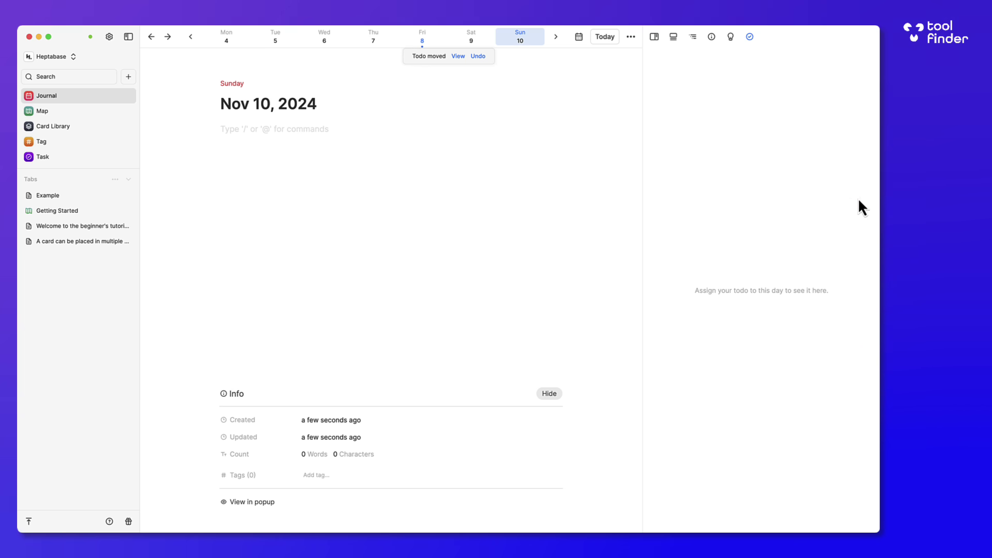
- Open the Sunday Nov 17, 2024 journal page in its own tab
left_click(556, 37)
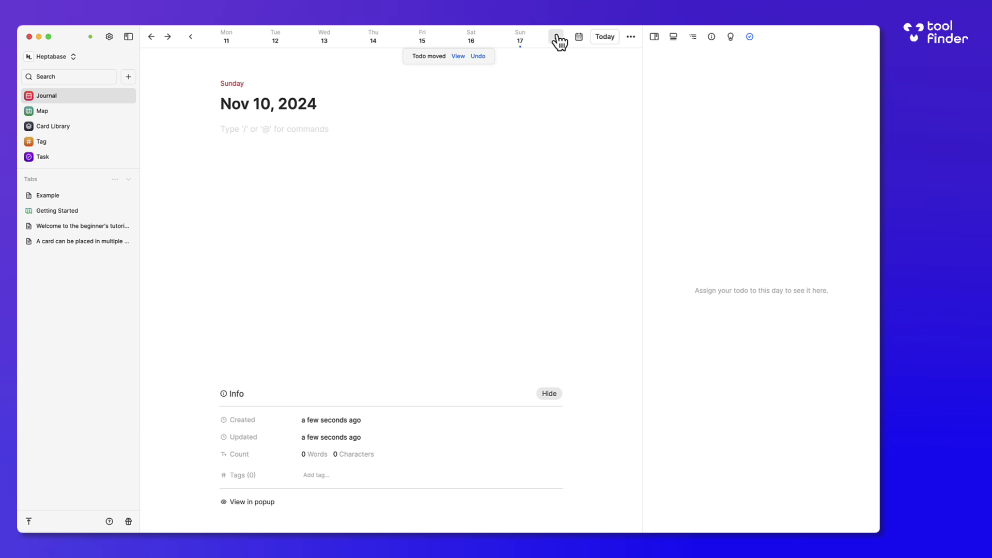
left_click(518, 39)
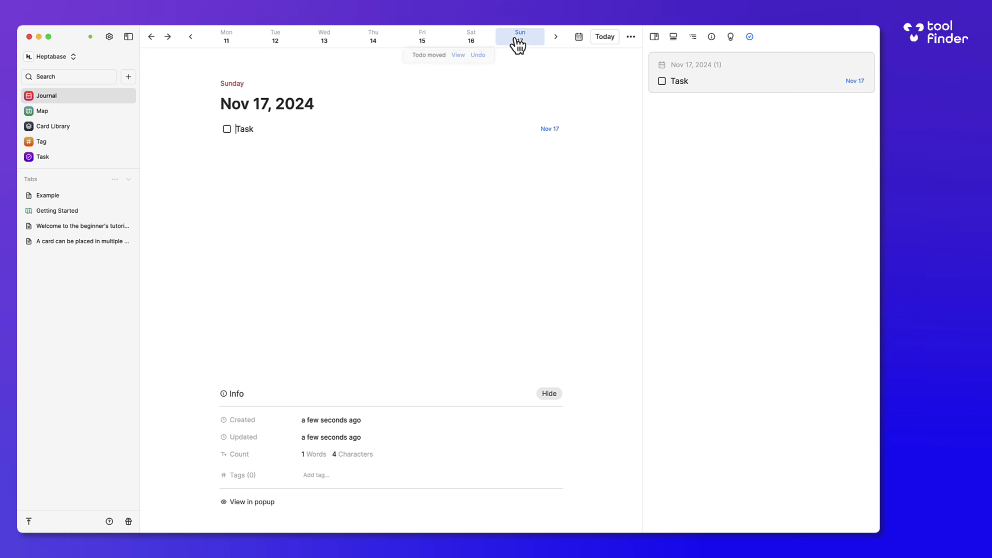
left_click(742, 82)
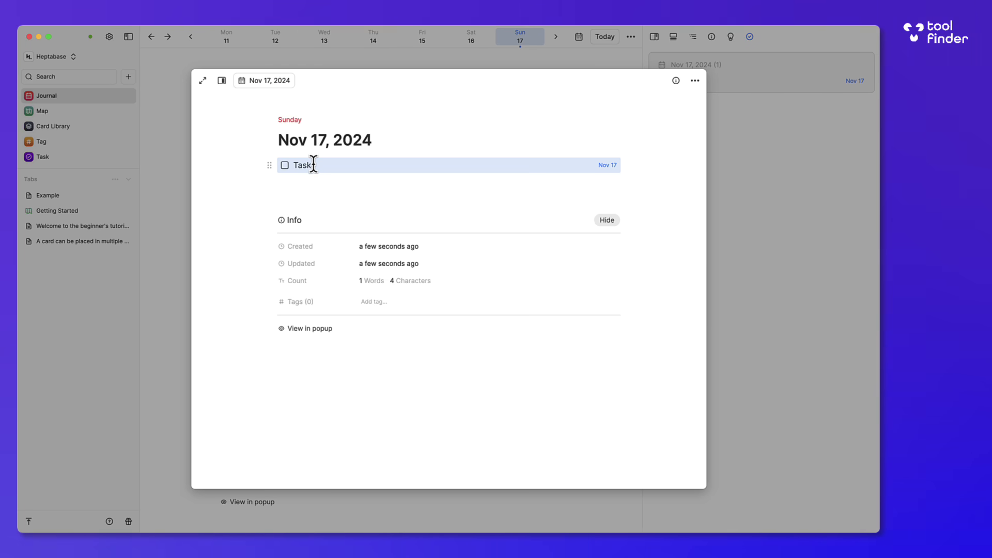
left_click(202, 81)
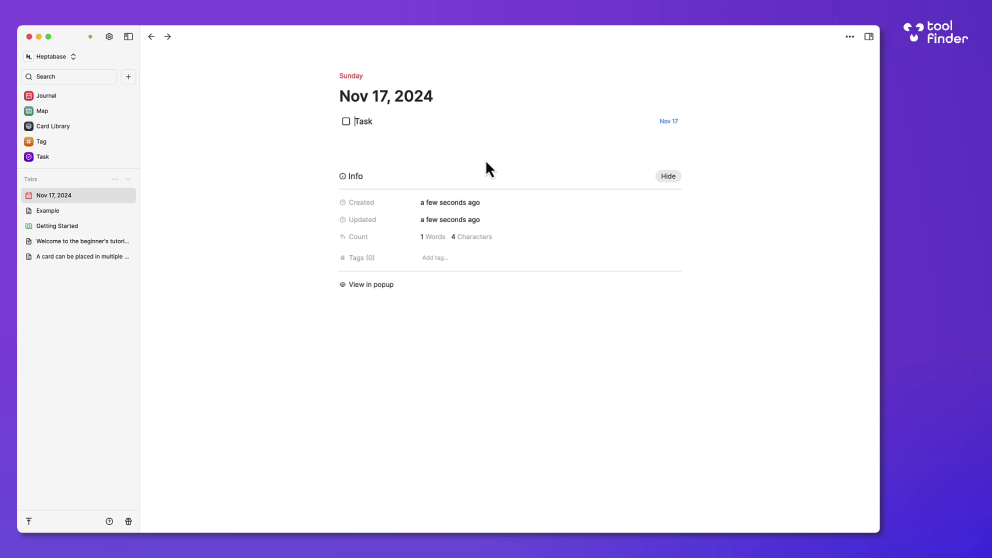
- Open the Getting Started whiteboard from the Map and zoom into Lesson 1: Card
mouse_move(119, 110)
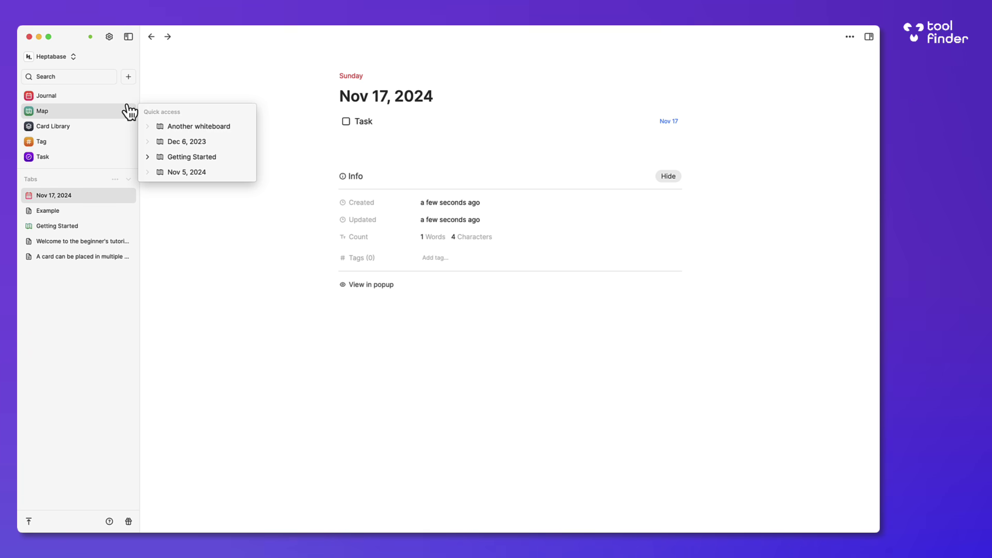
left_click(92, 115)
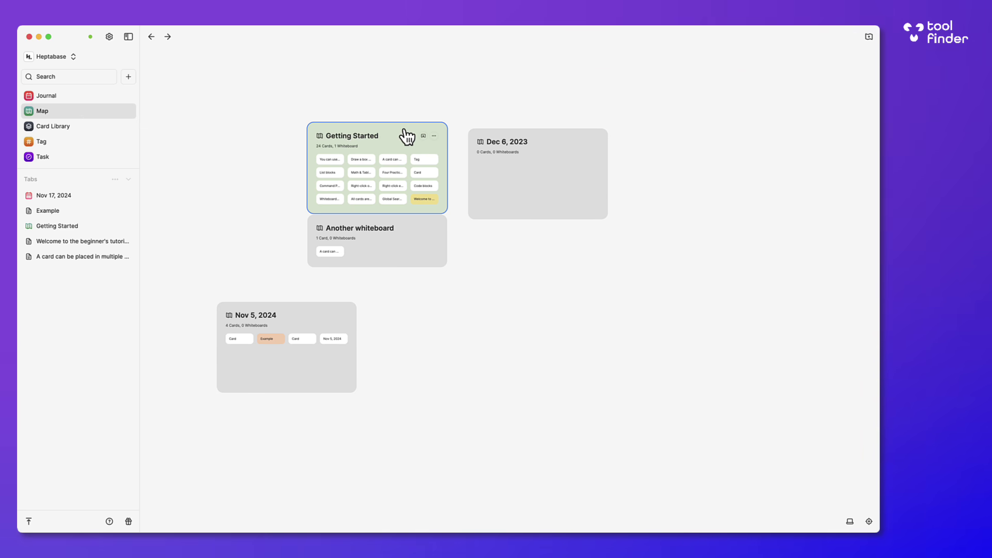
left_click(406, 136)
double_click(439, 175)
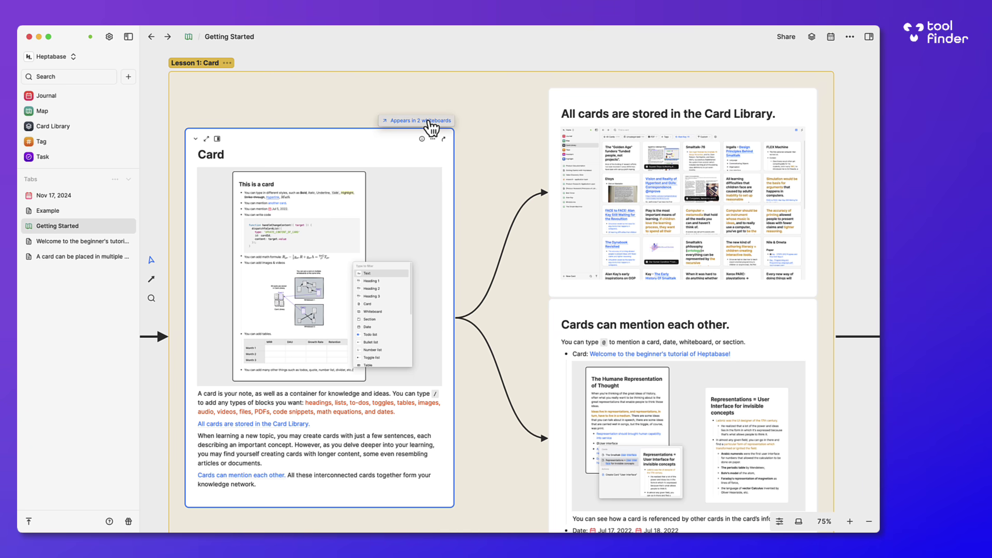
- Visit the Nov 5, 2024 whiteboard via the Card card's whiteboard list, then return to Getting Started
left_click(429, 122)
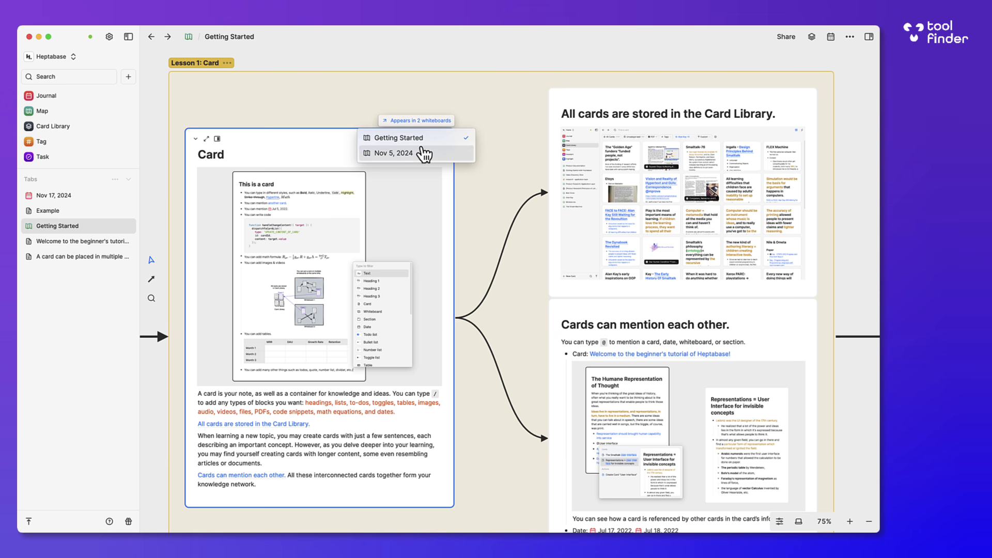
left_click(423, 153)
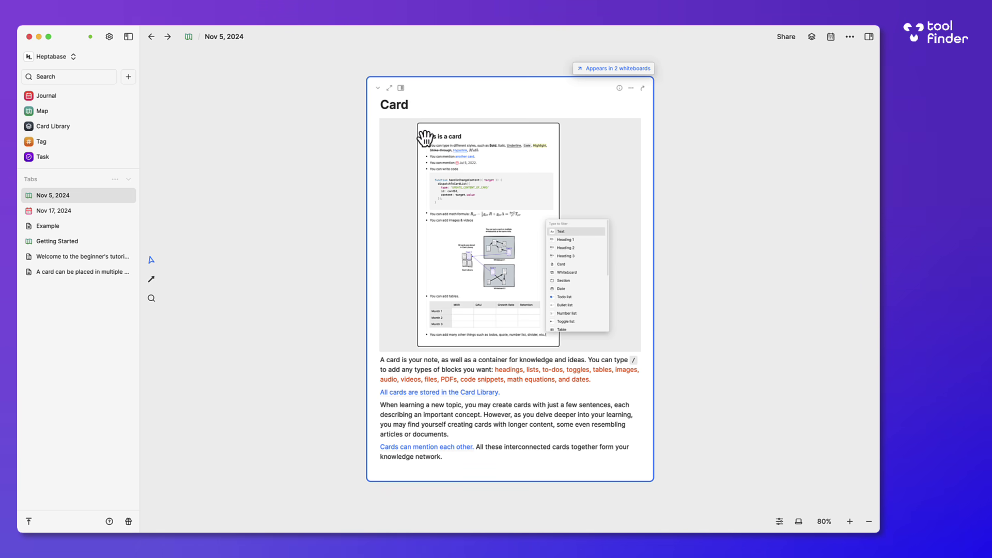
left_click(594, 69)
left_click(594, 86)
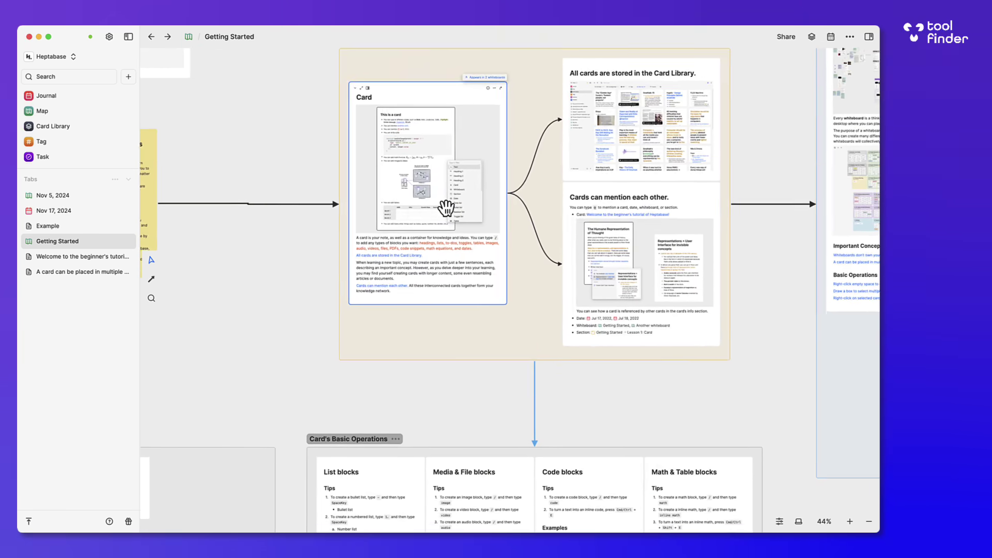
scroll(463, 233, "left", 10)
scroll(463, 233, "up", 2)
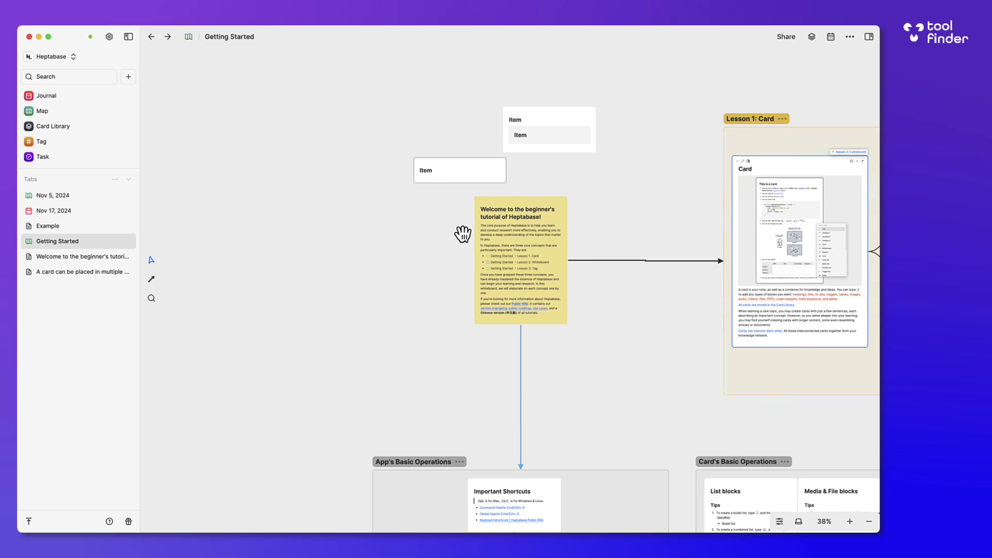
- Create a 'Heading' card with a bullet line, open it in its own tab, then return
double_click(357, 95)
scroll(377, 96, "up", 5)
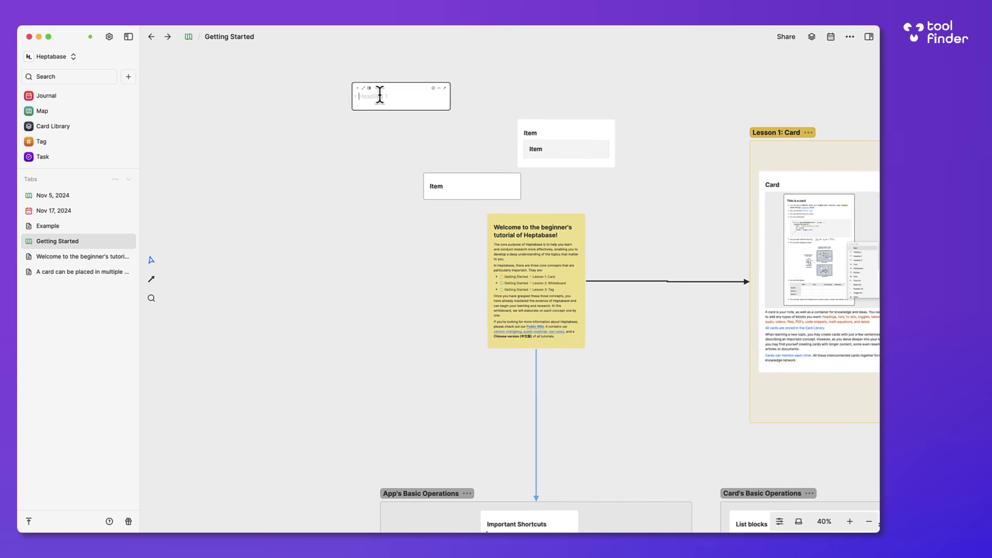
scroll(379, 94, "up", 1)
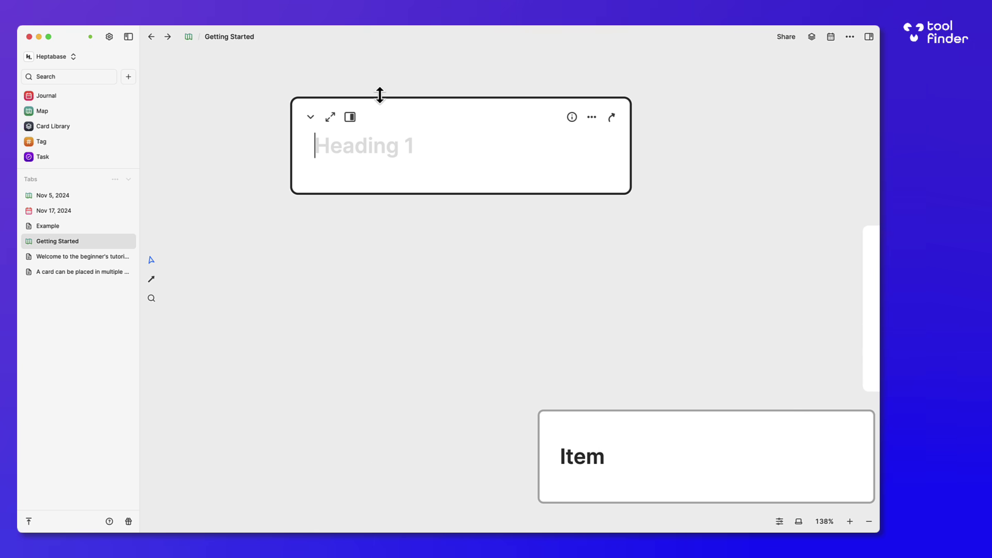
type("Heading")
key("Return")
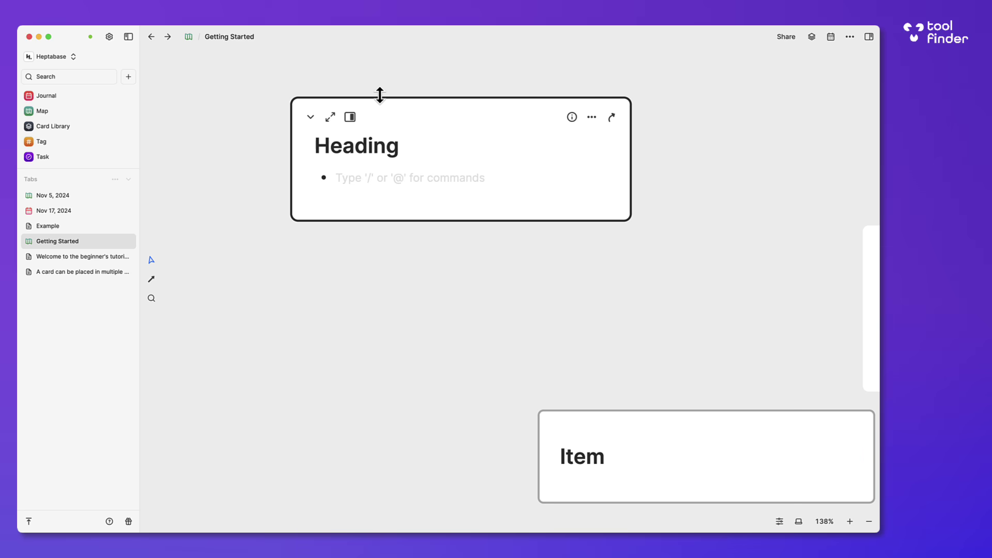
type("kdkdkdk")
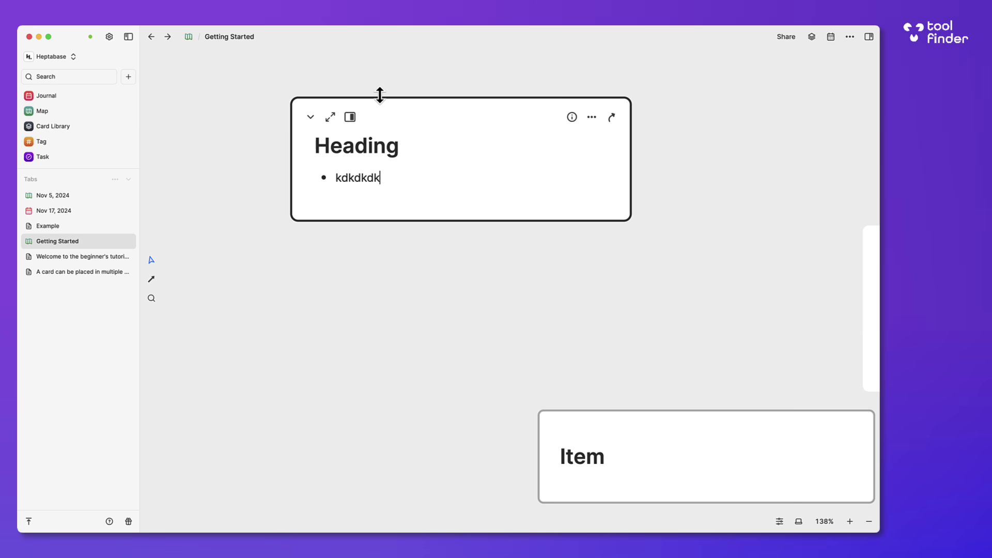
left_click(330, 117)
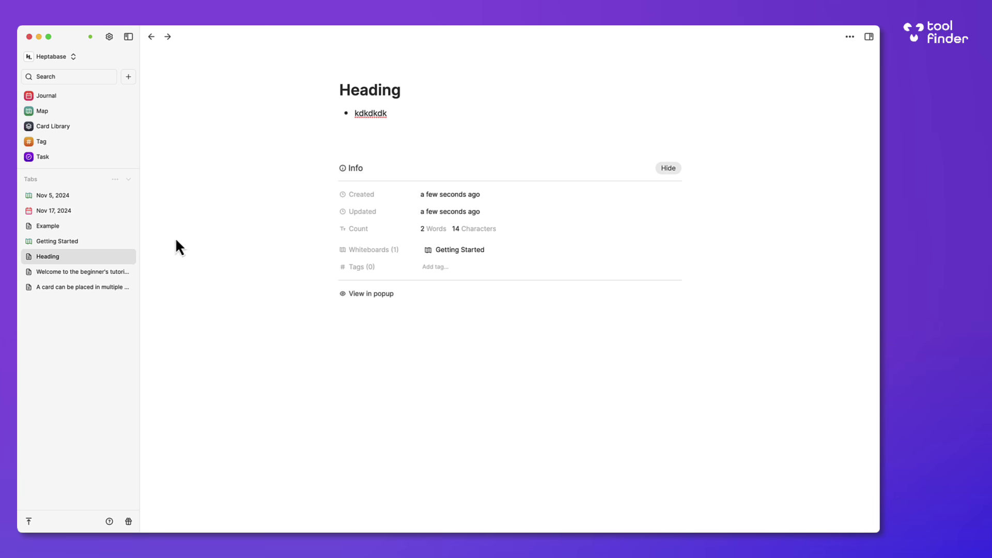
left_click(436, 251)
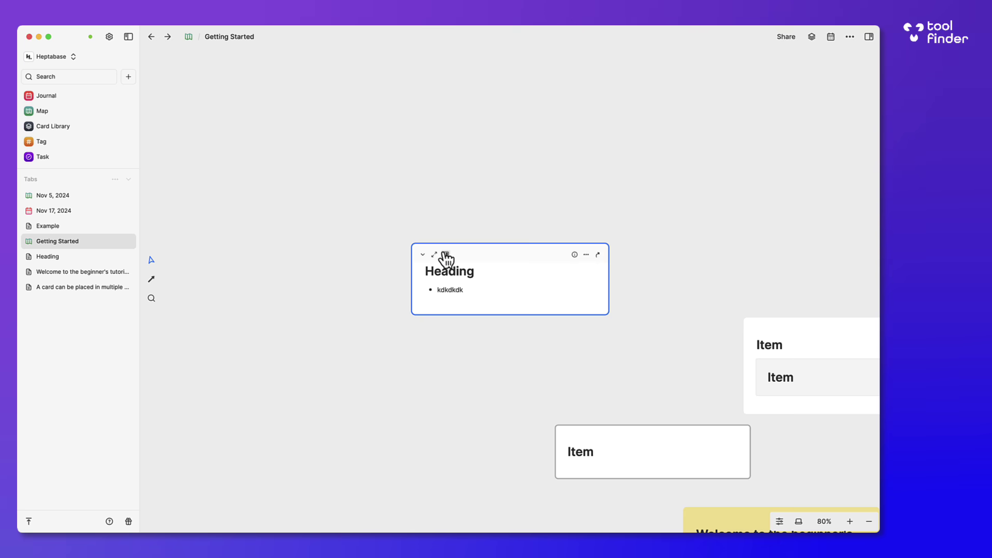
- Colour the Heading card yellow and link it with an arrow to the Item card
left_click(531, 196)
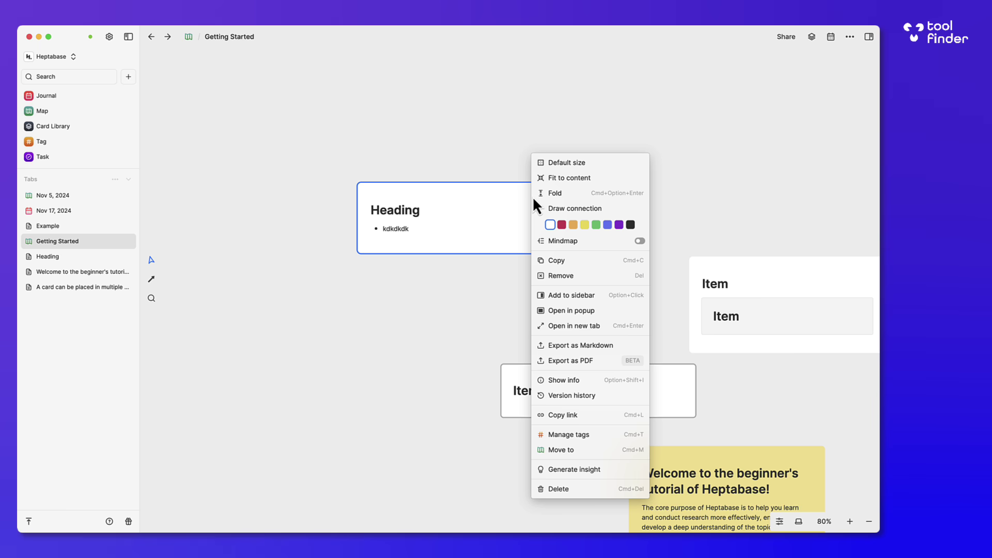
left_click(587, 296)
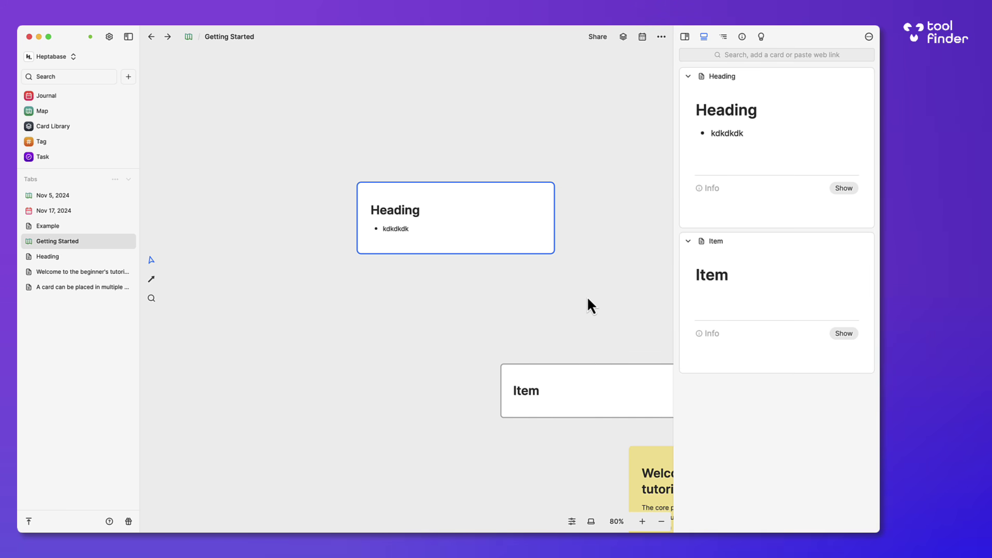
left_click(521, 194)
left_click(573, 225)
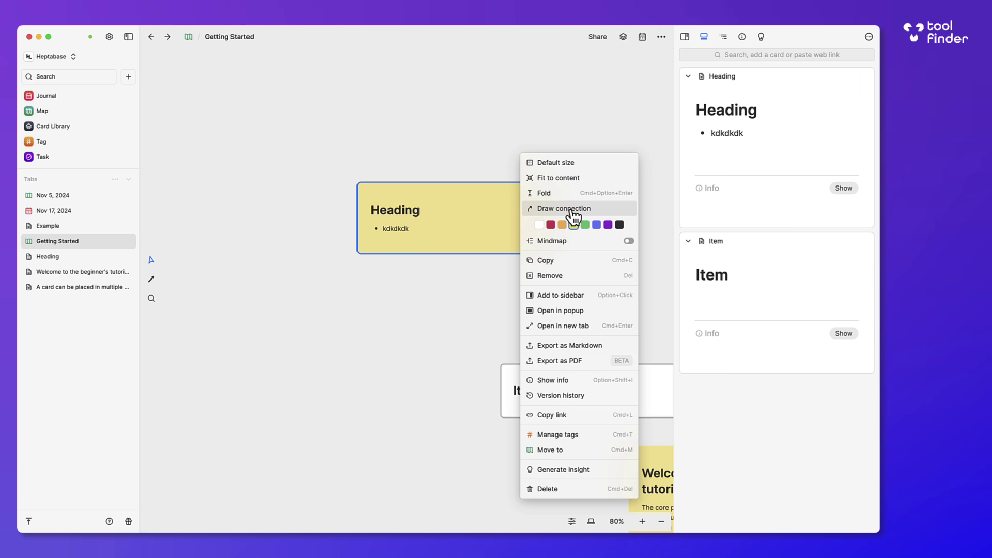
left_click(569, 209)
left_click(505, 401)
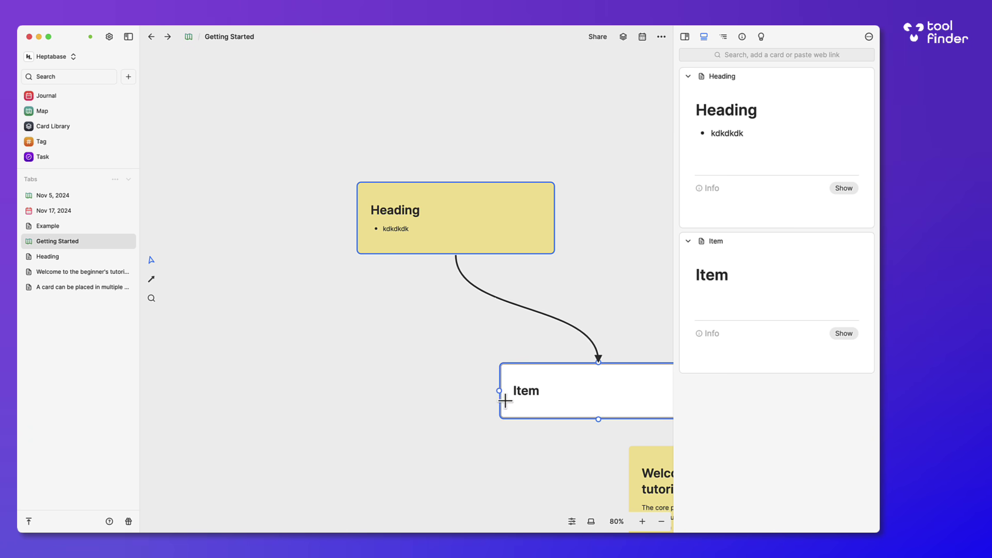
- Show the Heading card's info in the panel, then open and dismiss its context menu
scroll(574, 346, "right", 3)
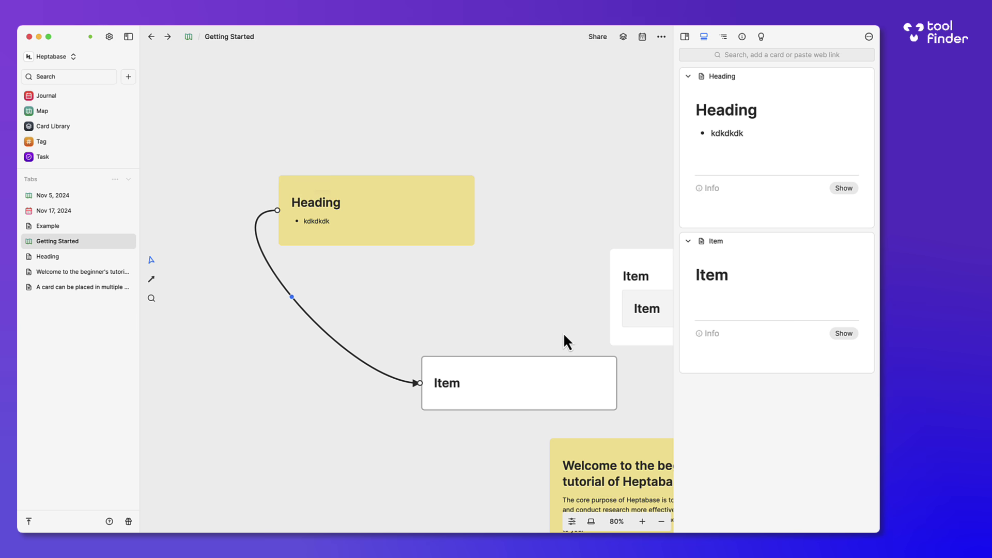
mouse_move(417, 208)
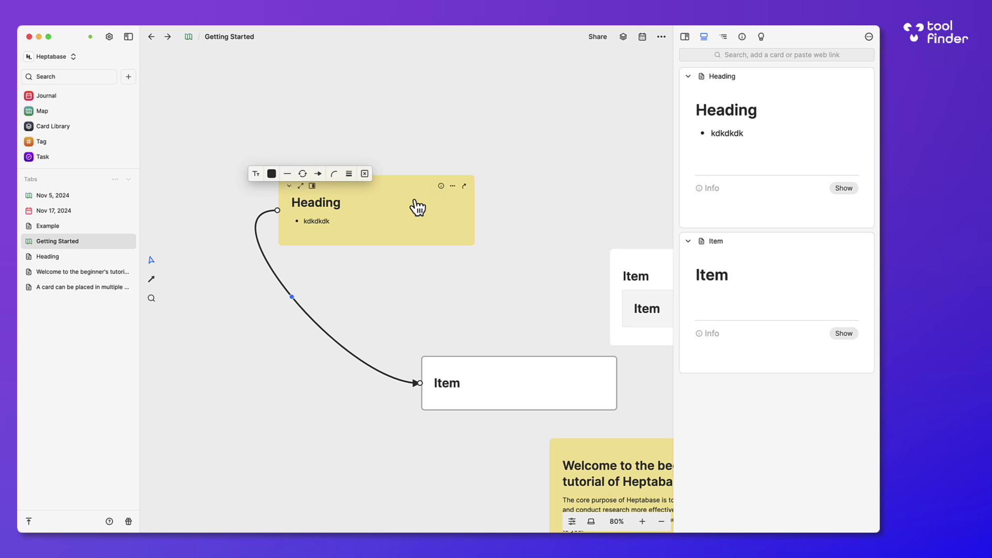
left_click(844, 189)
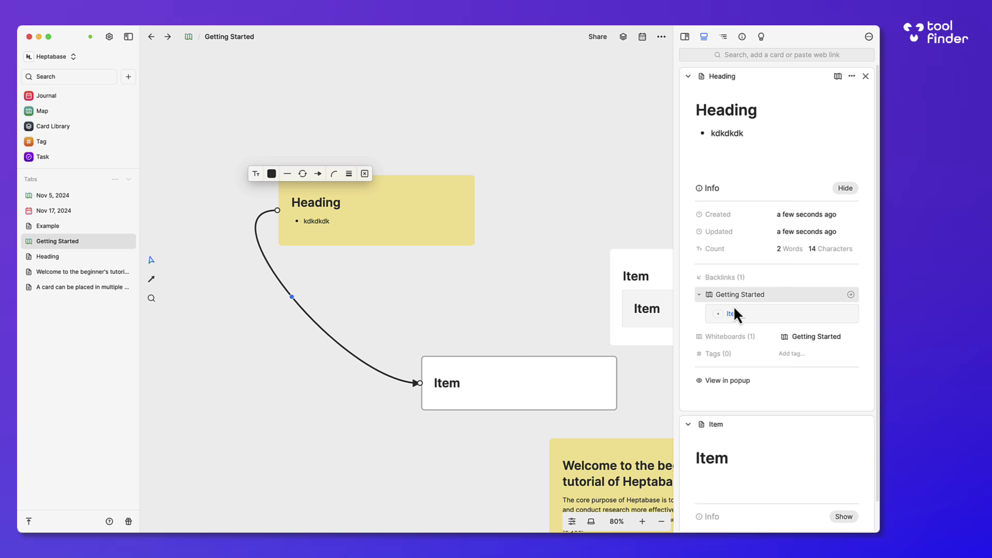
left_click(411, 210)
right_click(406, 205)
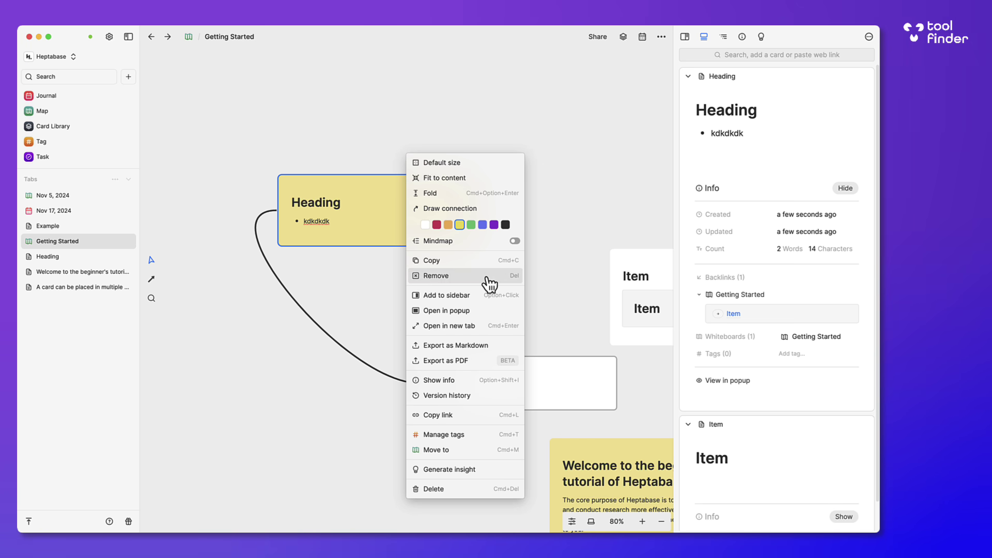
left_click(515, 242)
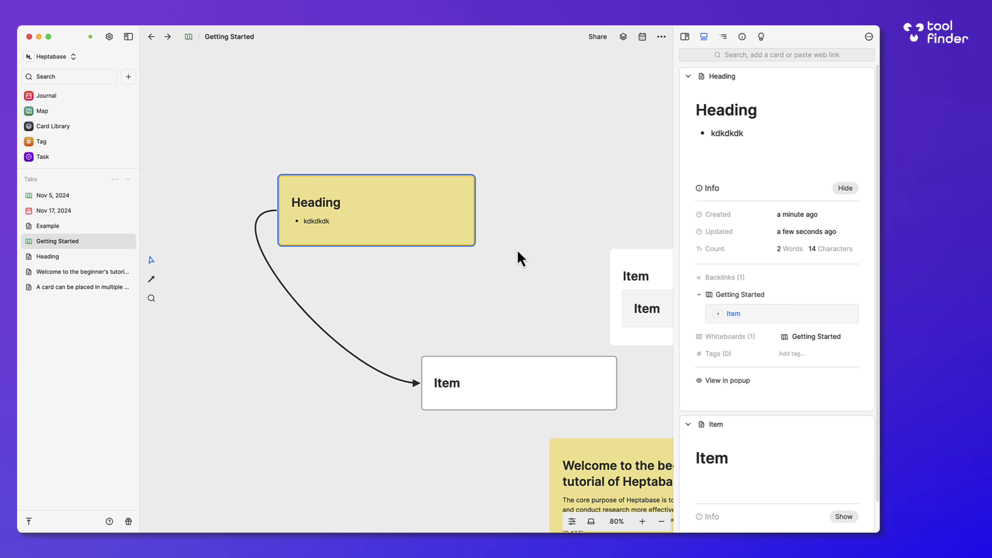
- Pan and zoom the whiteboard, then open and close its display options
scroll(504, 290, "down", 15)
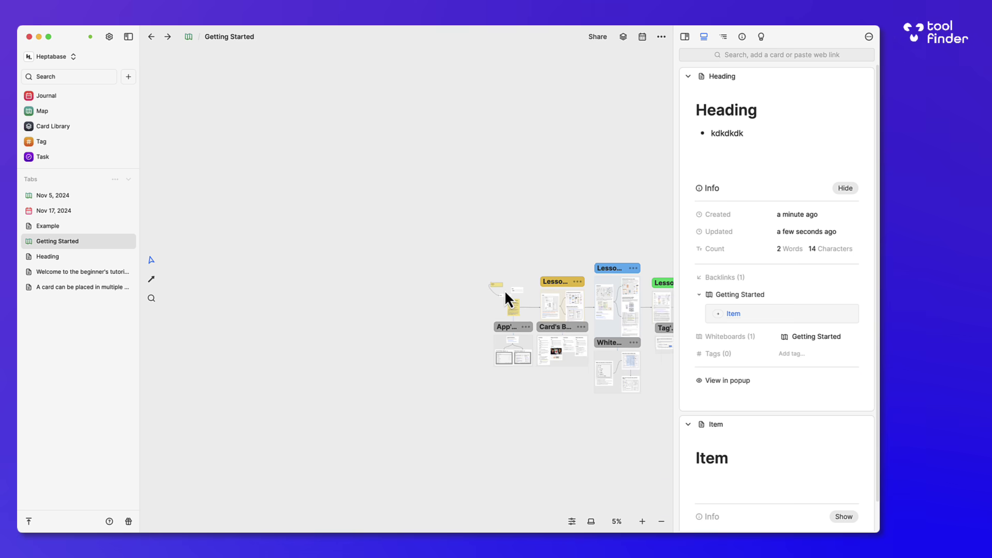
scroll(505, 290, "up", 10)
scroll(507, 295, "left", 15)
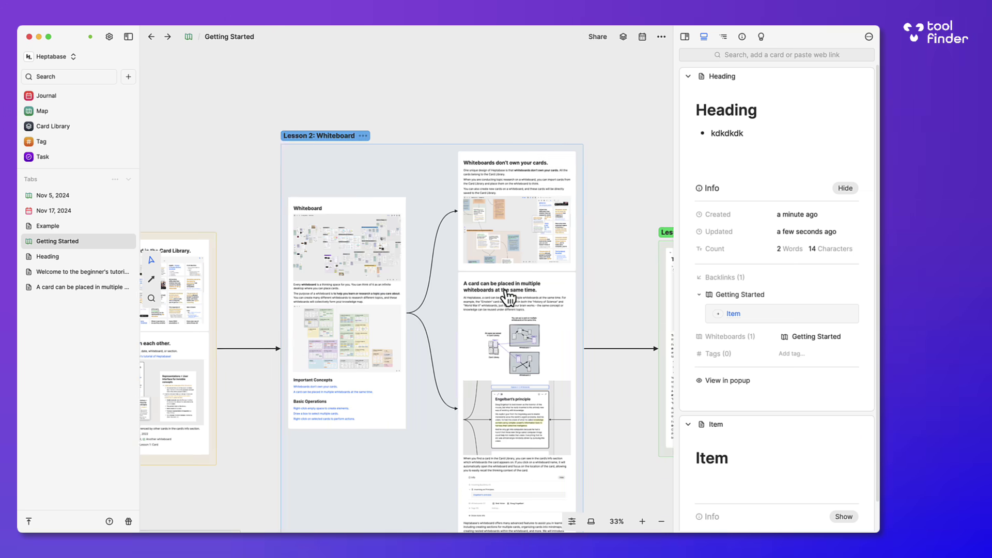
scroll(504, 290, "left", 8)
scroll(504, 290, "right", 5)
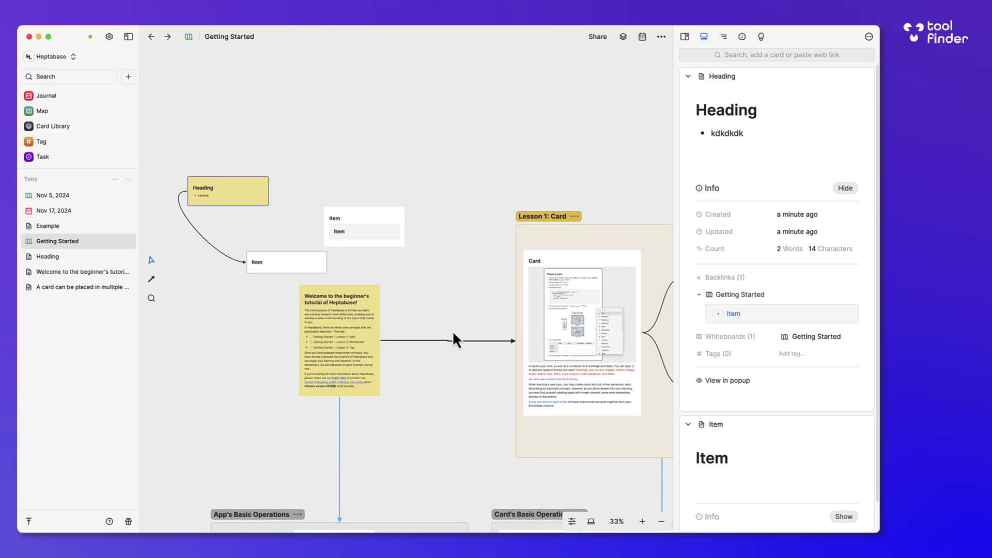
left_click(573, 522)
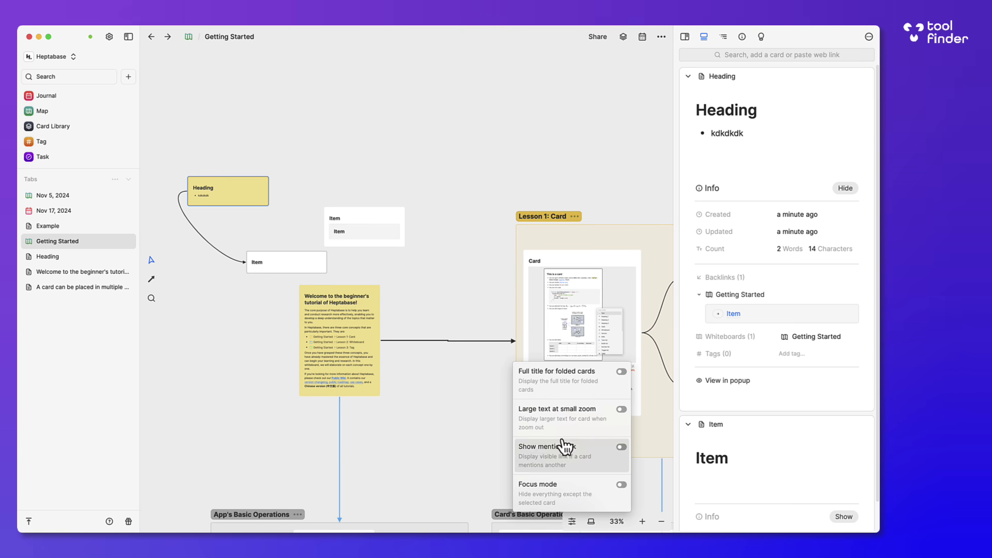
left_click(556, 225)
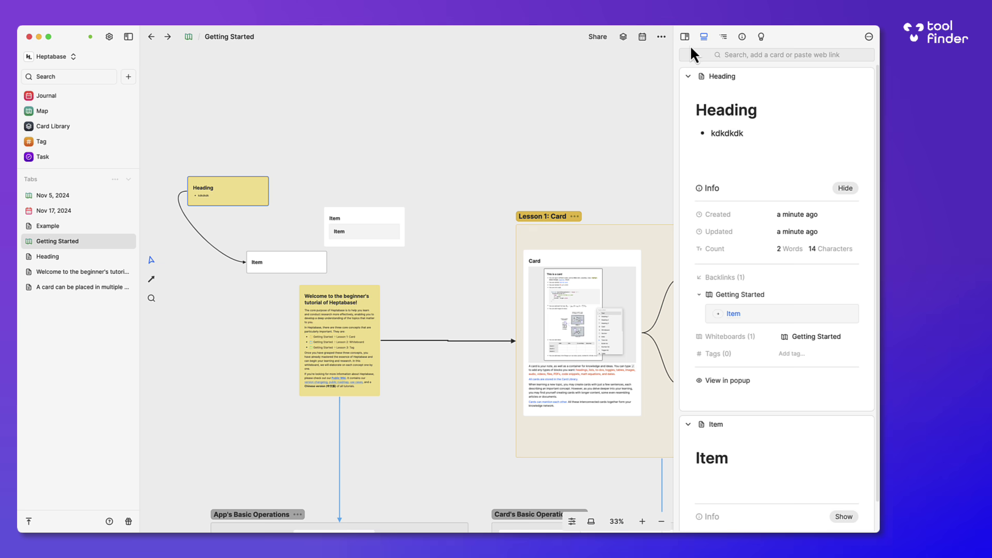
- Cycle through the side panel's outline, info and insight views, then show the Card Library
left_click(723, 39)
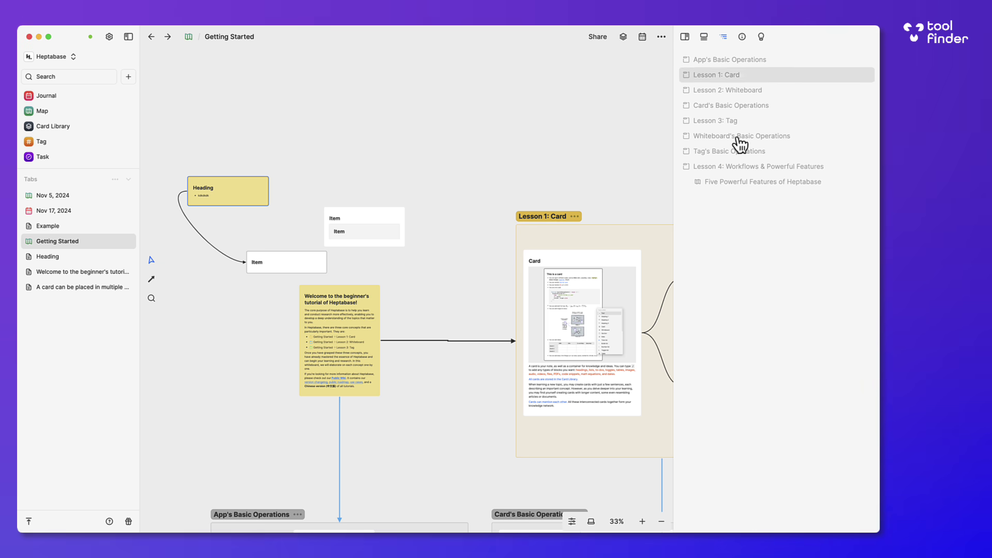
left_click(742, 37)
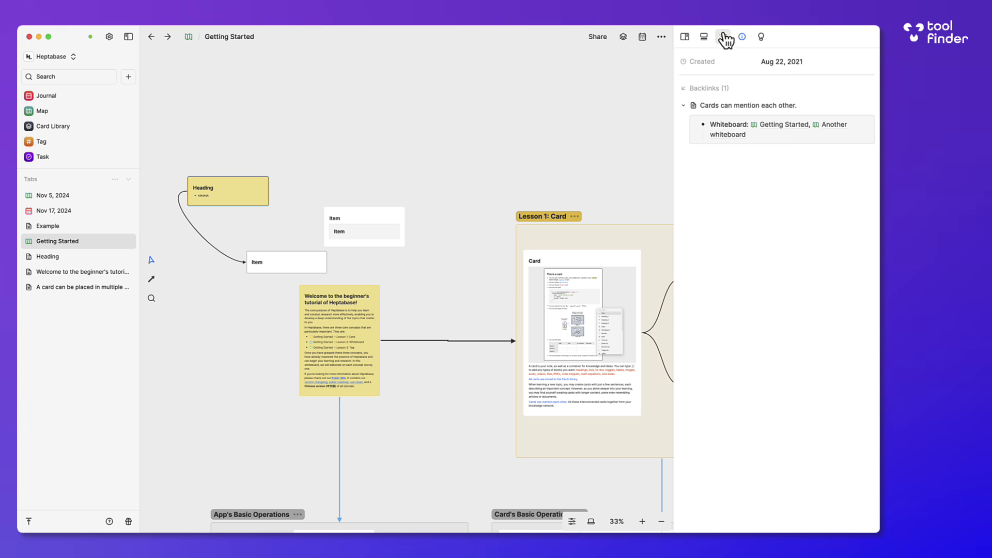
left_click(689, 38)
left_click(870, 38)
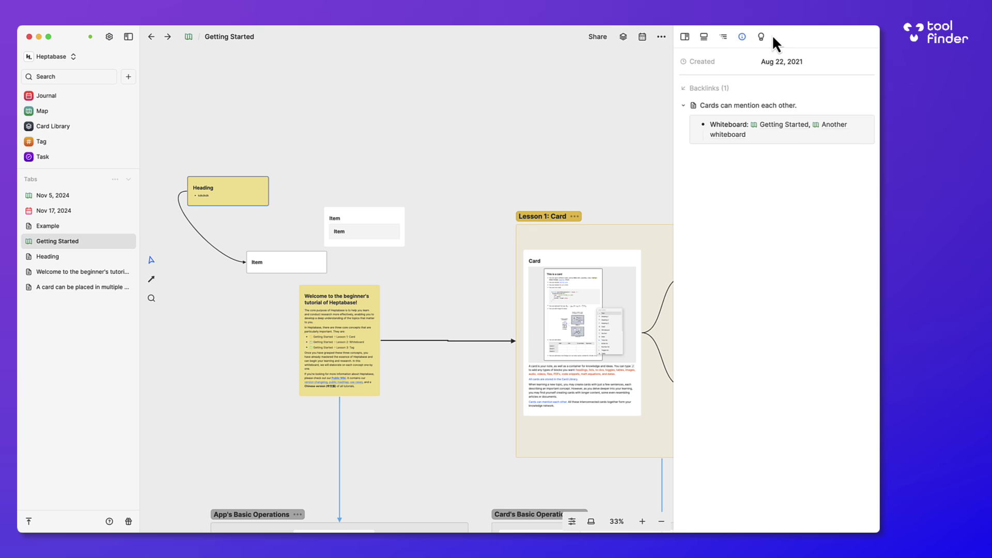
left_click(762, 37)
left_click(742, 37)
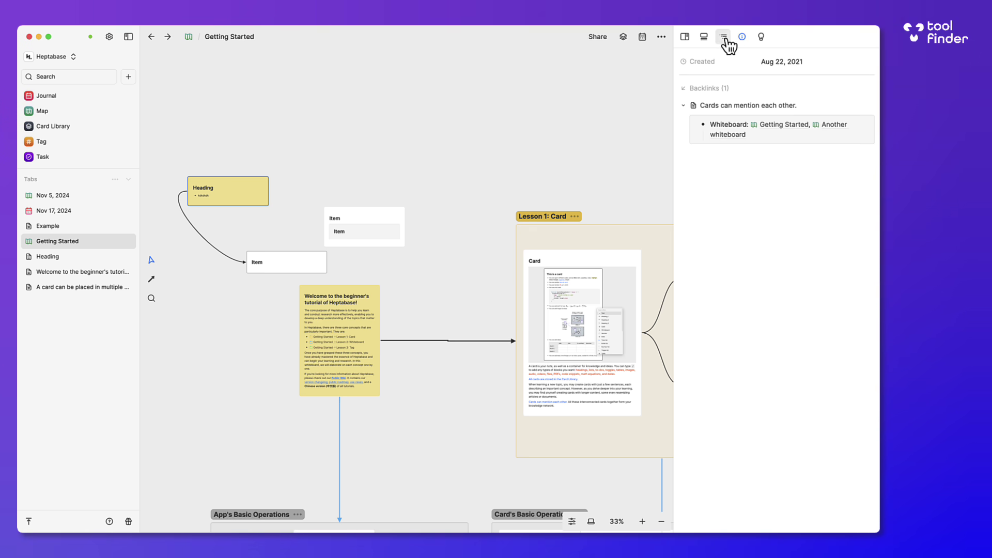
left_click(723, 36)
left_click(703, 37)
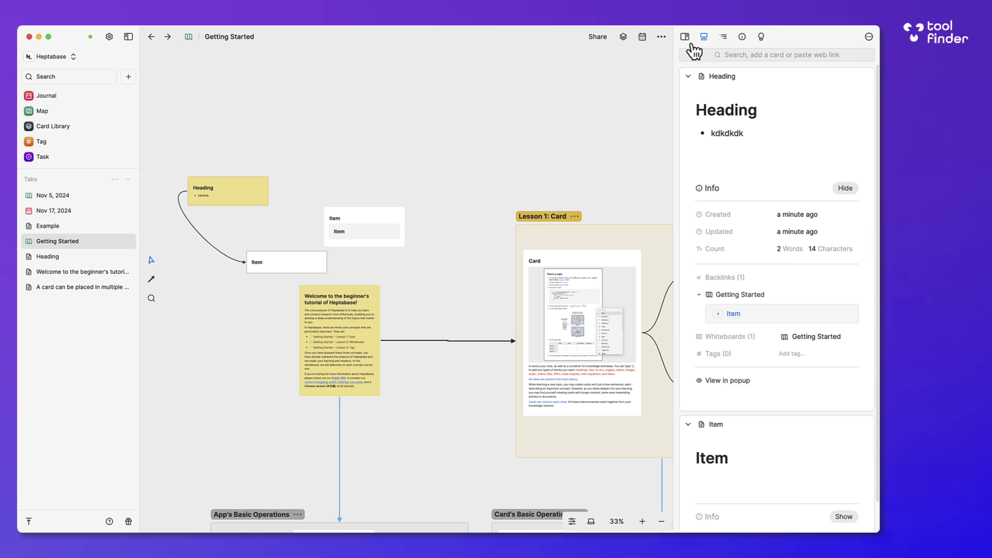
left_click(626, 38)
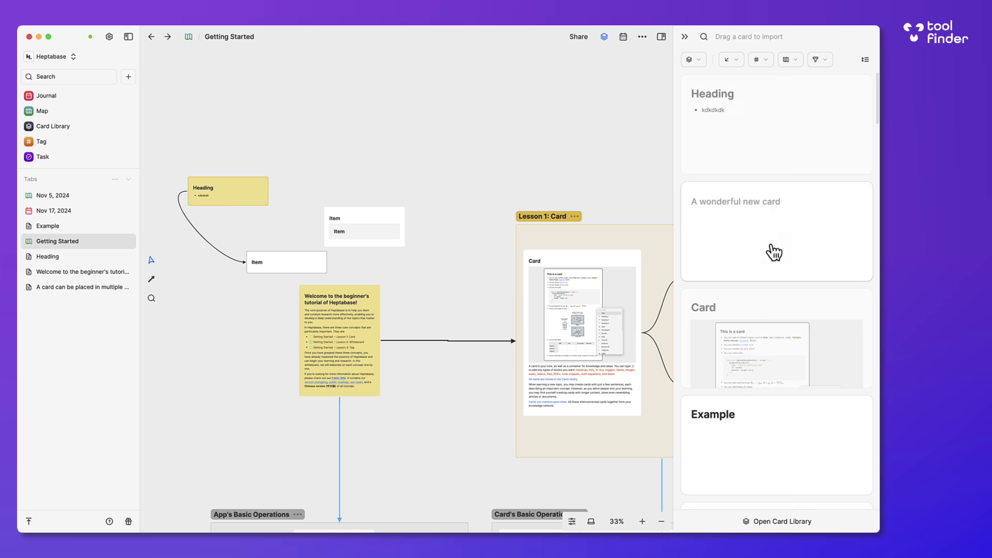
- Drag the Nested Whiteboard card from the Card Library onto the canvas and open it full-page
scroll(771, 253, "down", 7)
scroll(773, 252, "down", 3)
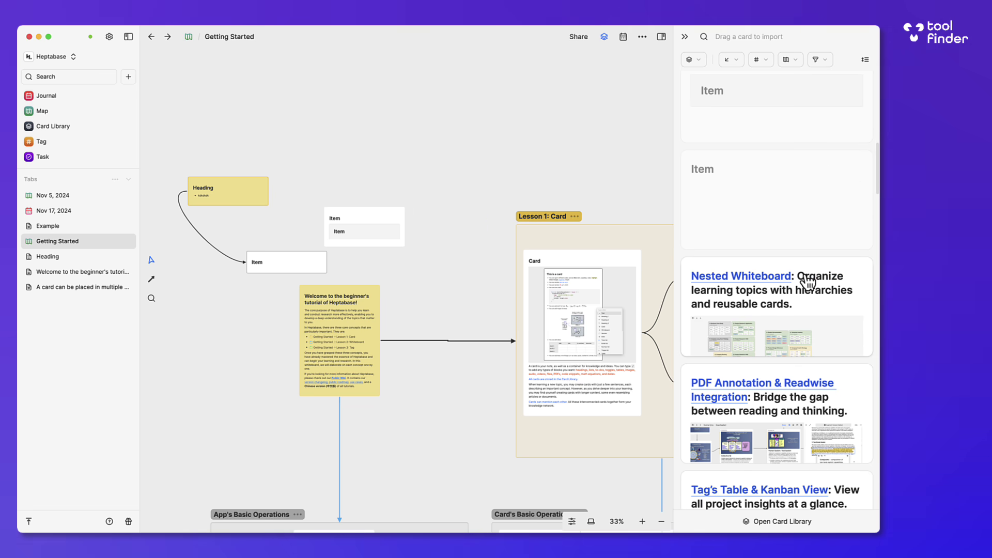
left_click_drag(807, 282, 513, 142)
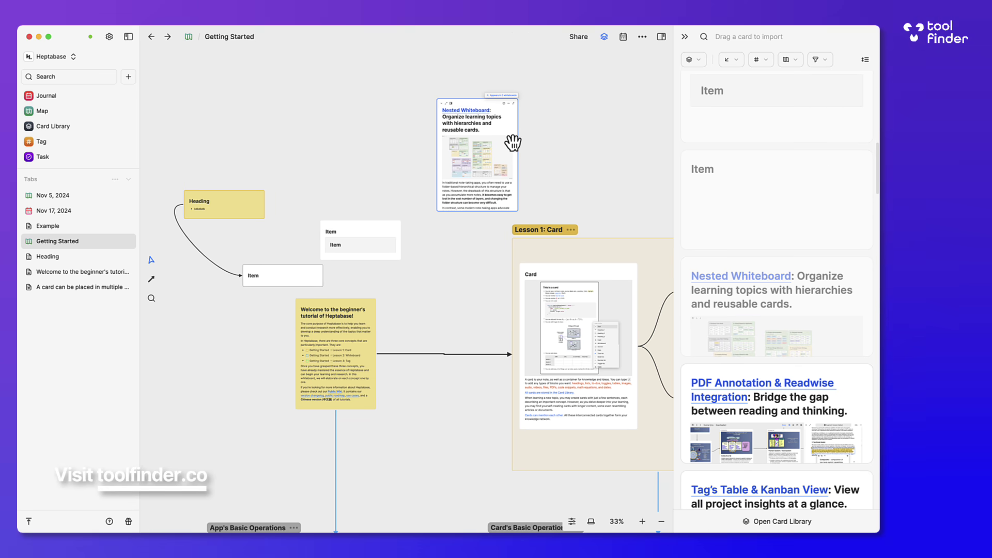
scroll(513, 143, "up", 5)
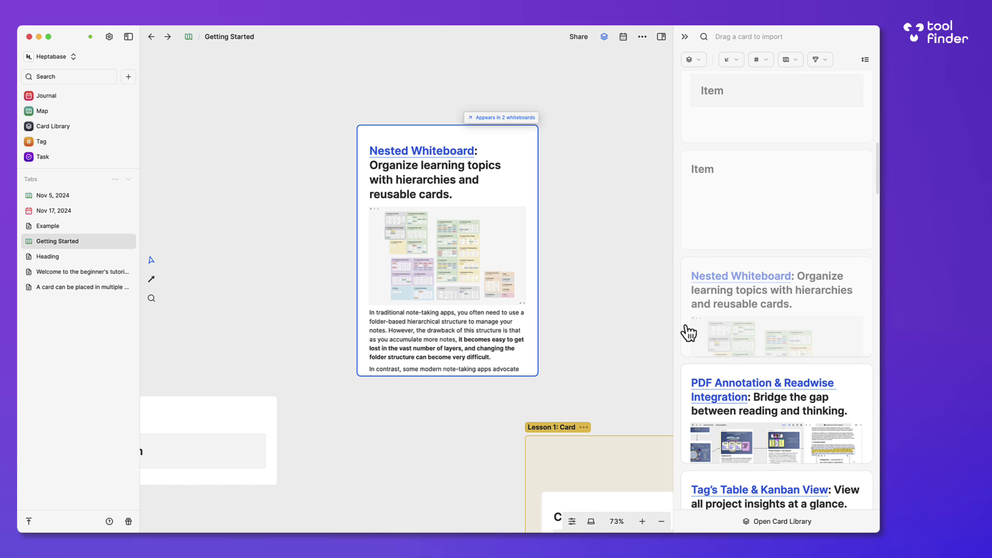
scroll(734, 365, "down", 5)
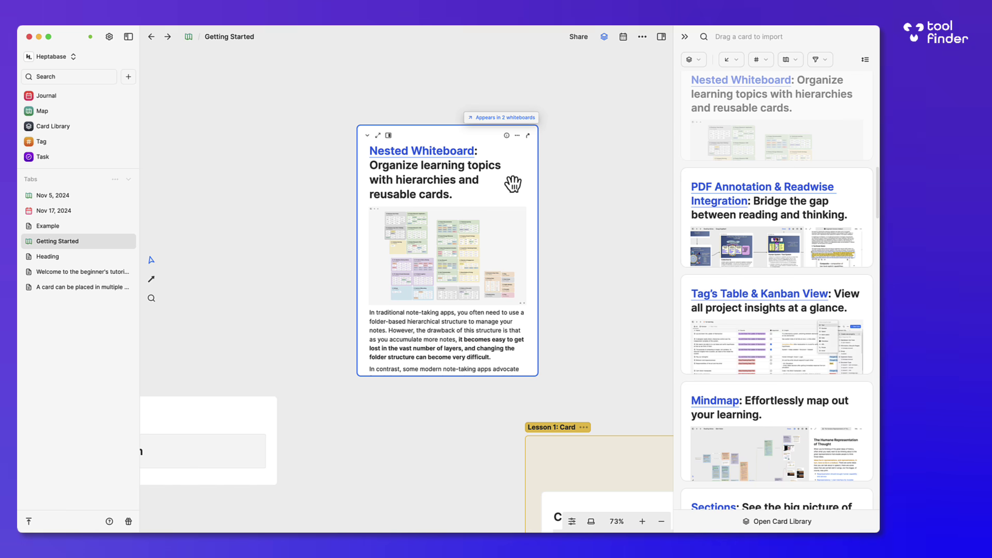
left_click(378, 135)
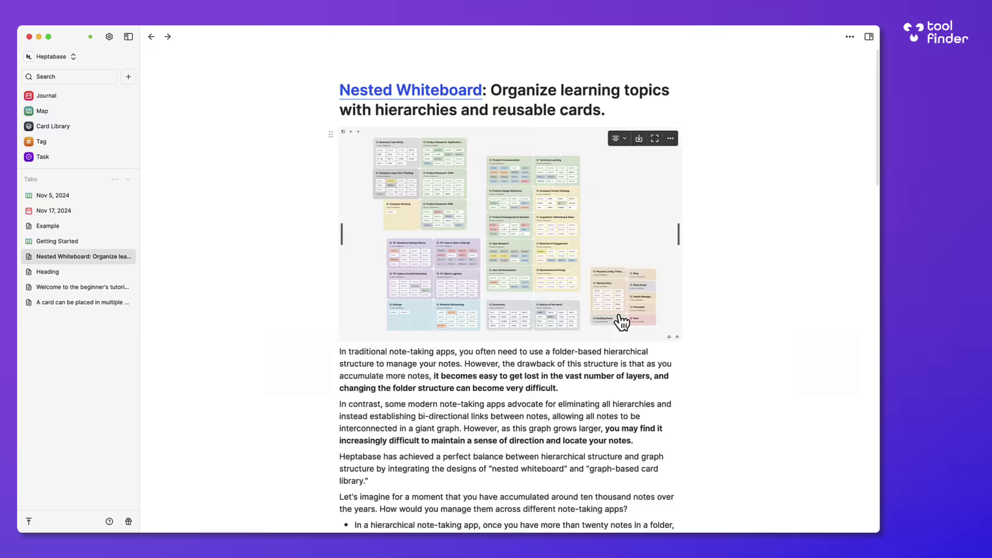
- Use the side panel outline to jump to 'How to reuse cards across whiteboards'
scroll(621, 323, "down", 20)
left_click(869, 37)
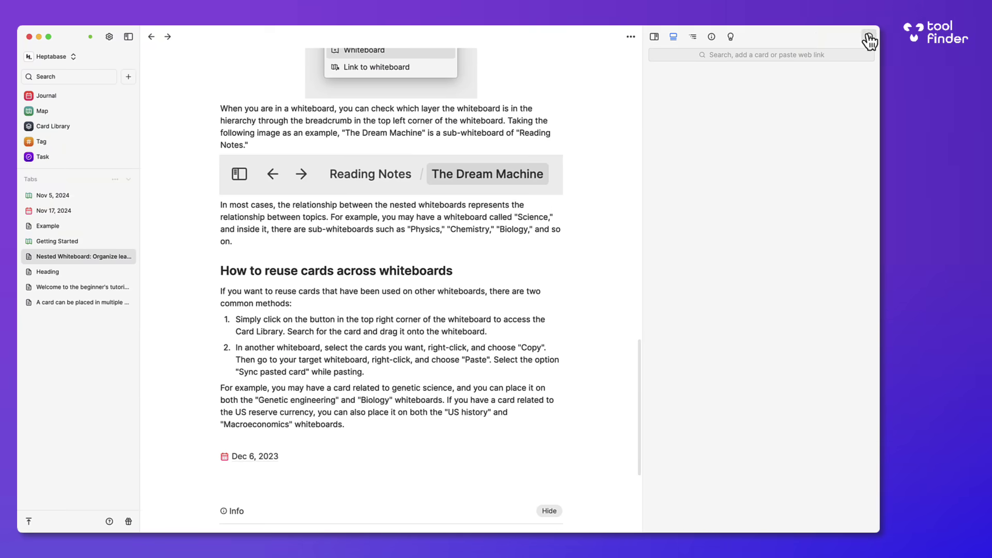
left_click(655, 37)
left_click(870, 37)
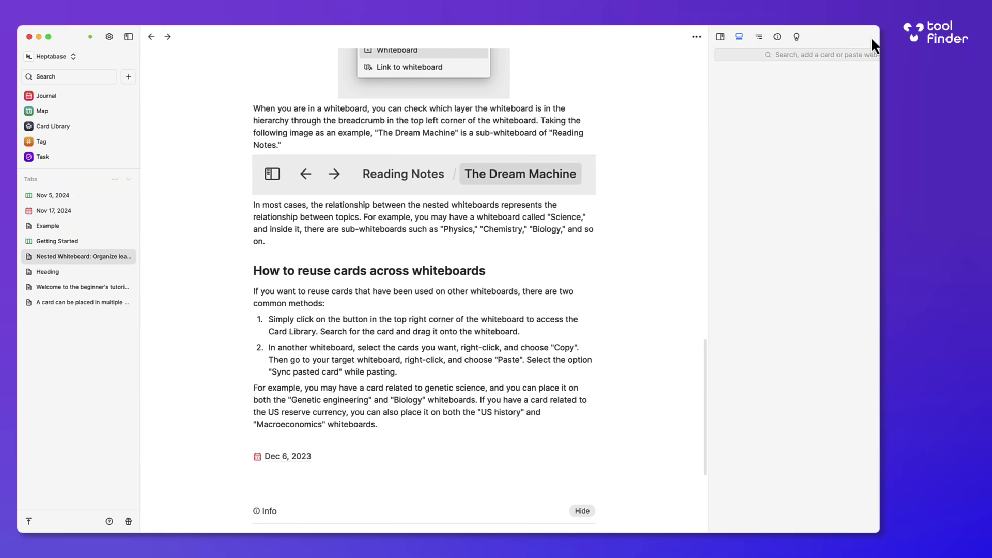
left_click(692, 39)
left_click(702, 85)
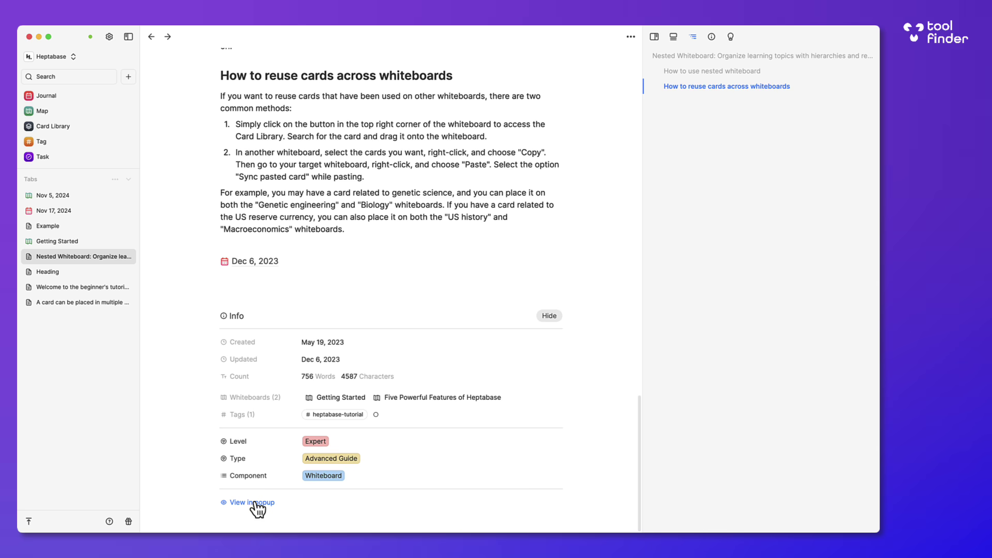
scroll(352, 358, "up", 20)
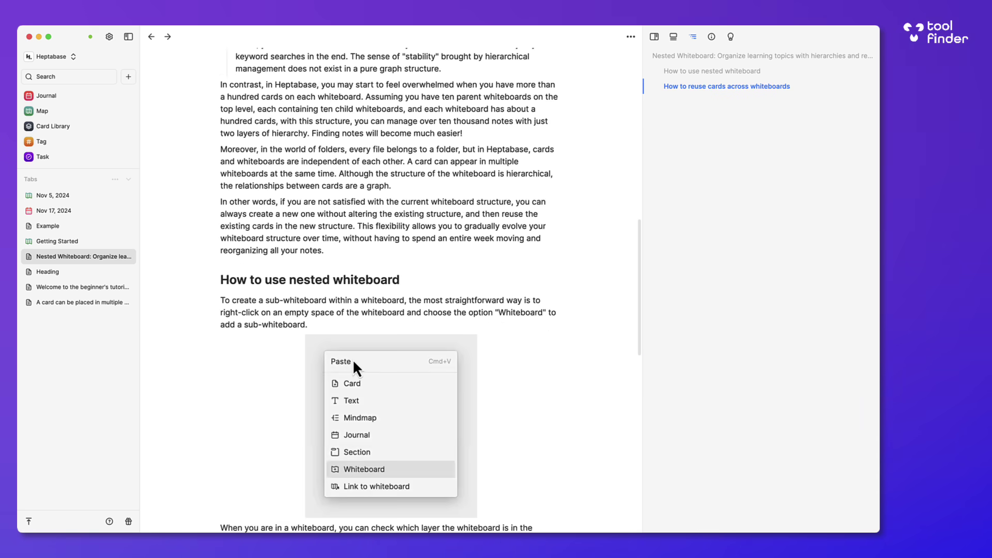
left_click(632, 37)
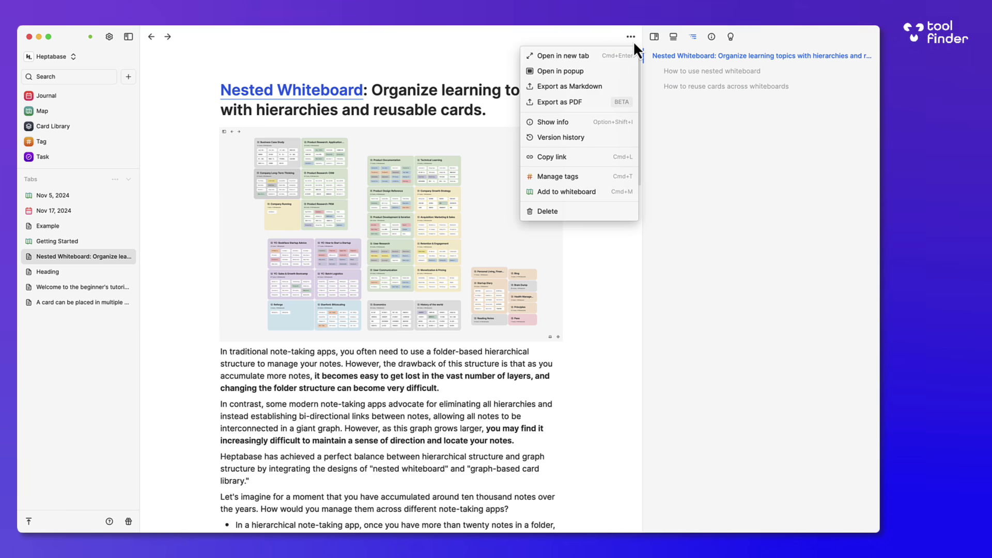
left_click(595, 176)
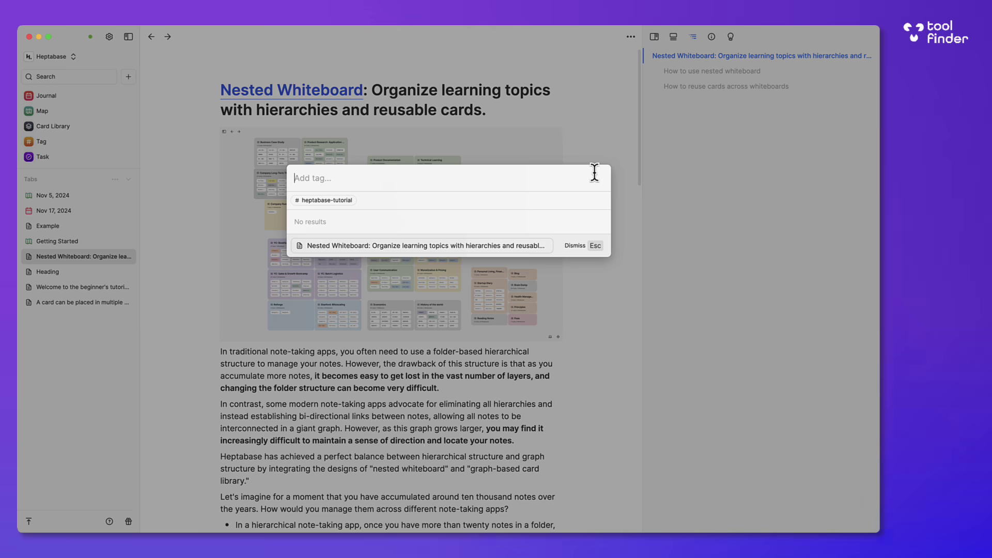
left_click(627, 348)
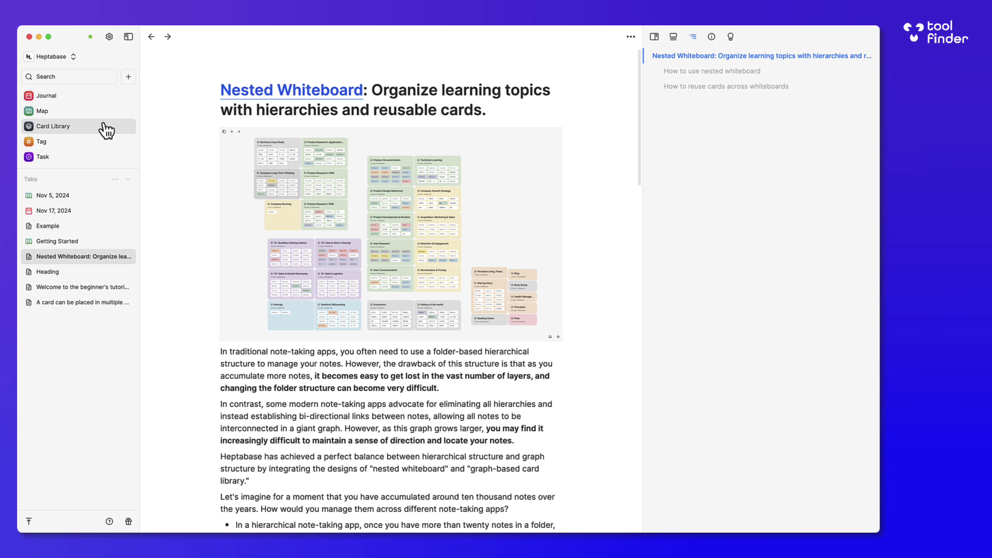
- Check the Task list past its introduction, then browse the Card Library's 33 cards
left_click(77, 162)
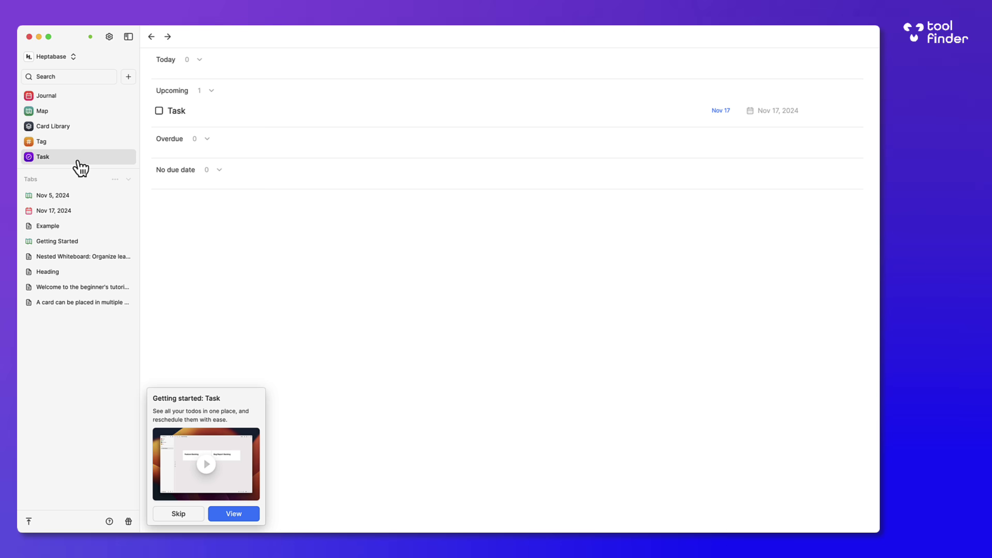
left_click(198, 515)
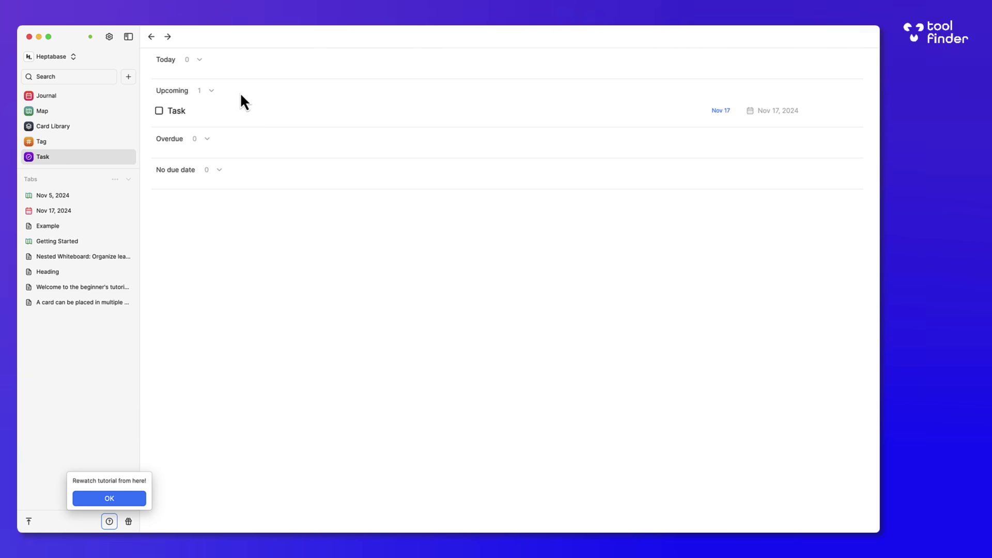
left_click(105, 132)
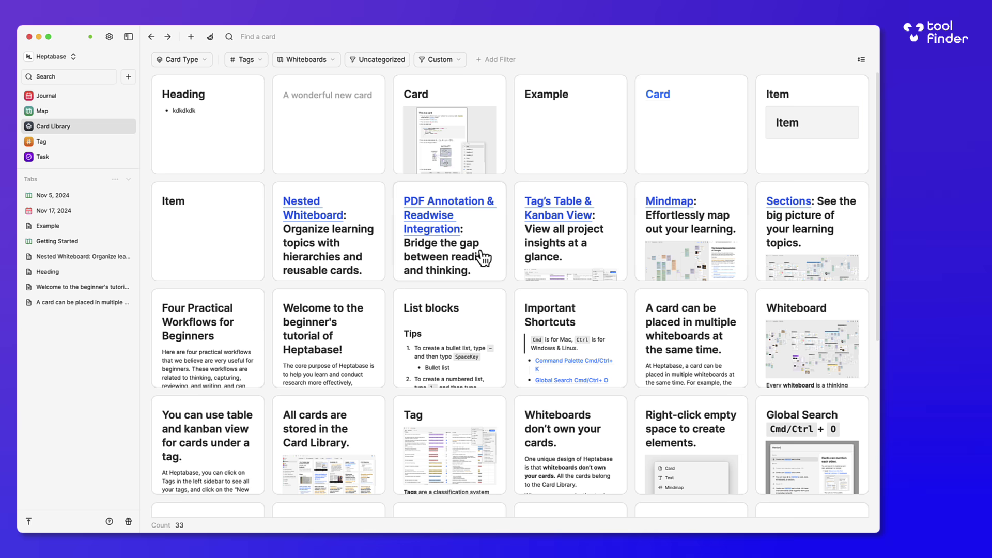
scroll(516, 317, "down", 5)
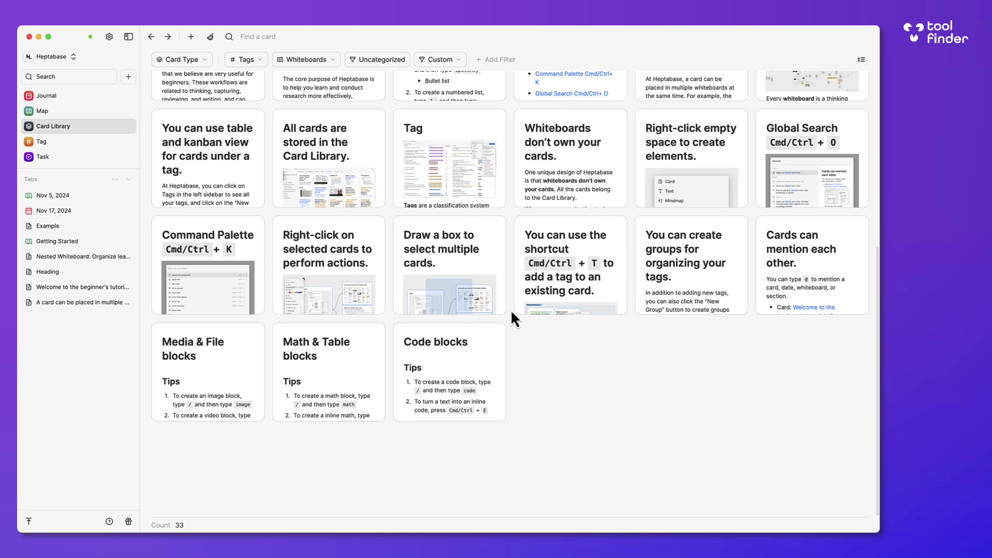
scroll(475, 242, "up", 5)
- Look through the Card Library's whiteboard and card type filters without applying one
left_click(328, 60)
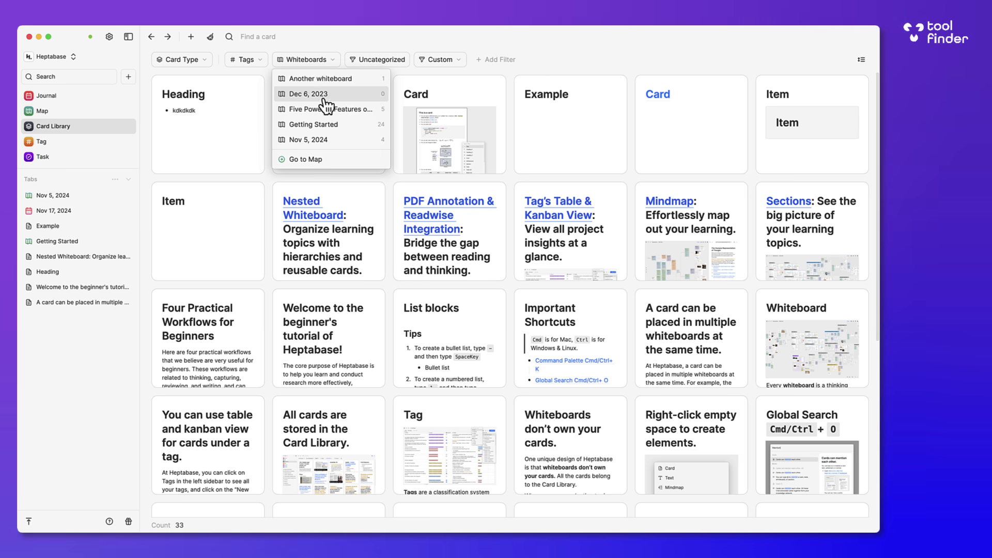
left_click(346, 43)
left_click(193, 61)
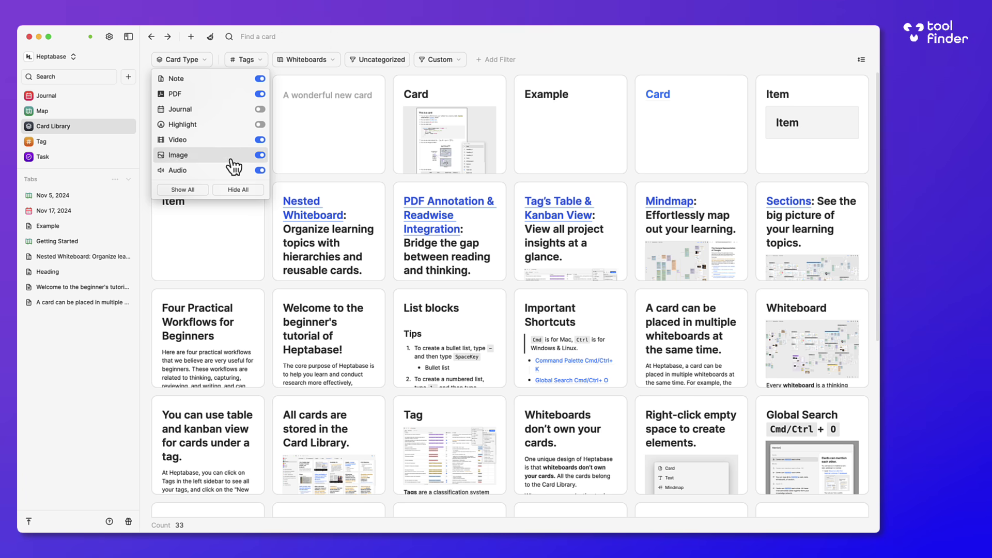
left_click(327, 40)
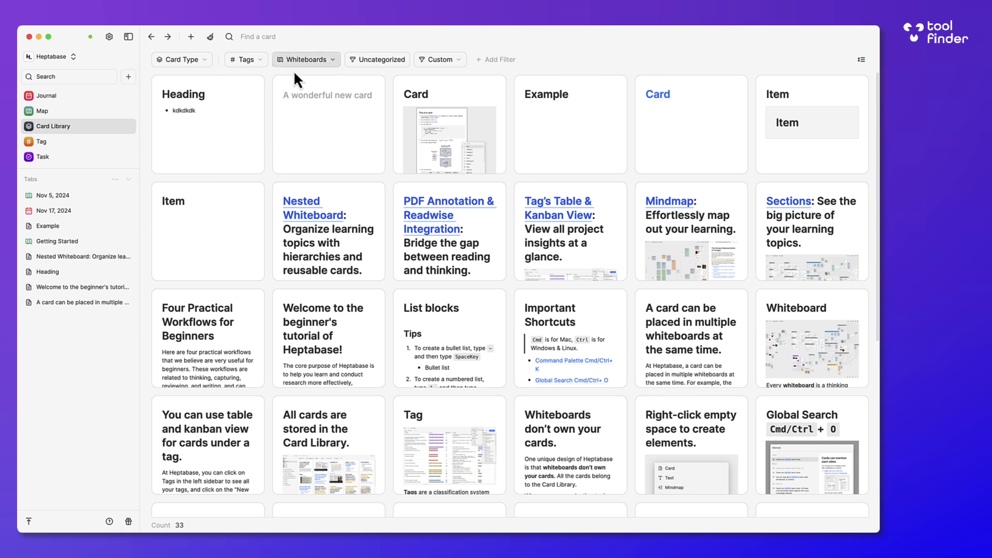
- Delete the empty cards, dropping the library to 32, and view the Tag page
left_click(211, 37)
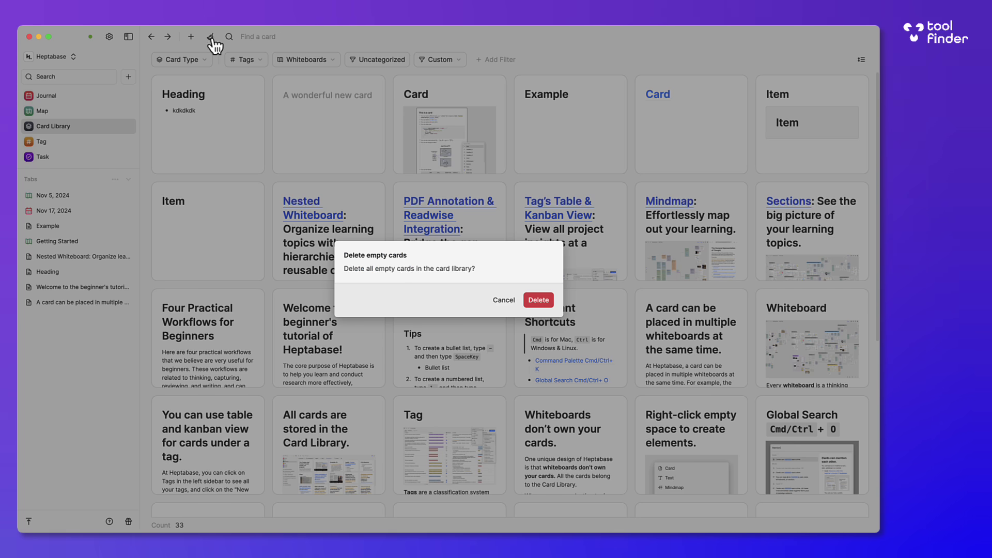
left_click(537, 300)
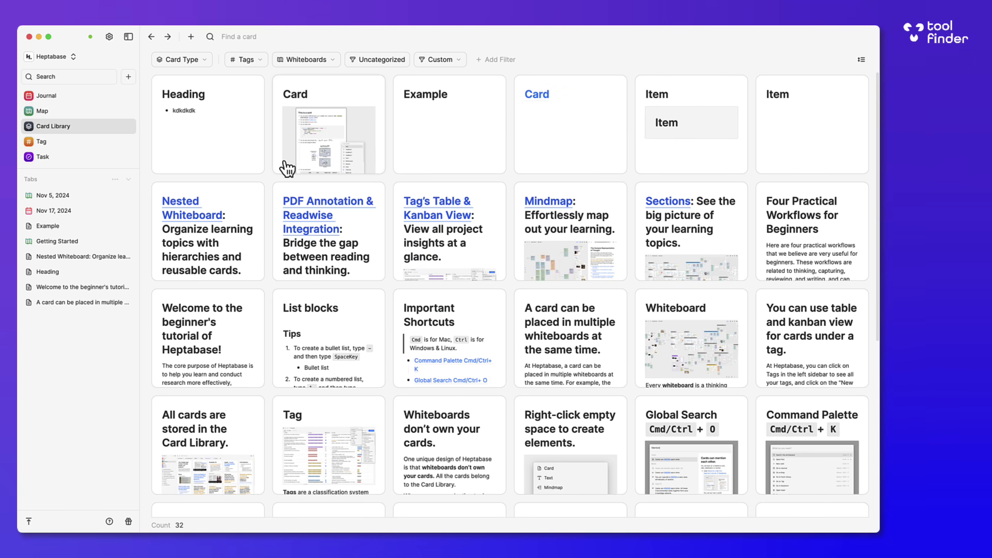
left_click(103, 145)
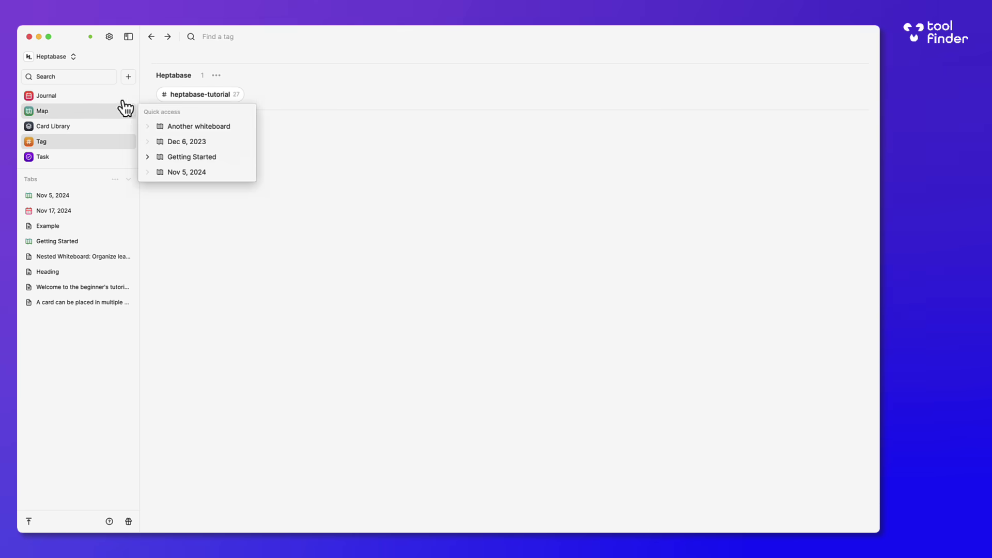
mouse_move(91, 40)
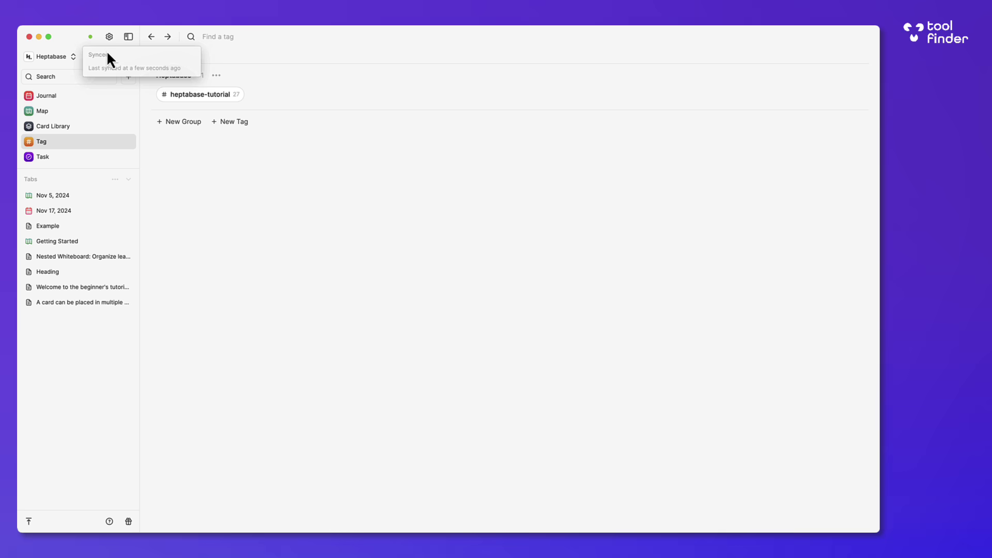
left_click(111, 40)
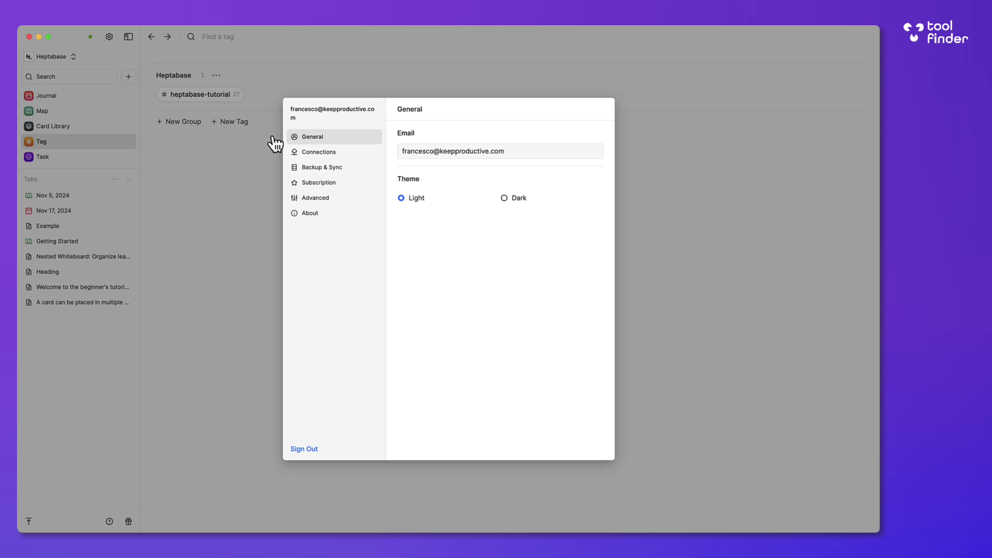
left_click(333, 171)
scroll(468, 343, "down", 1)
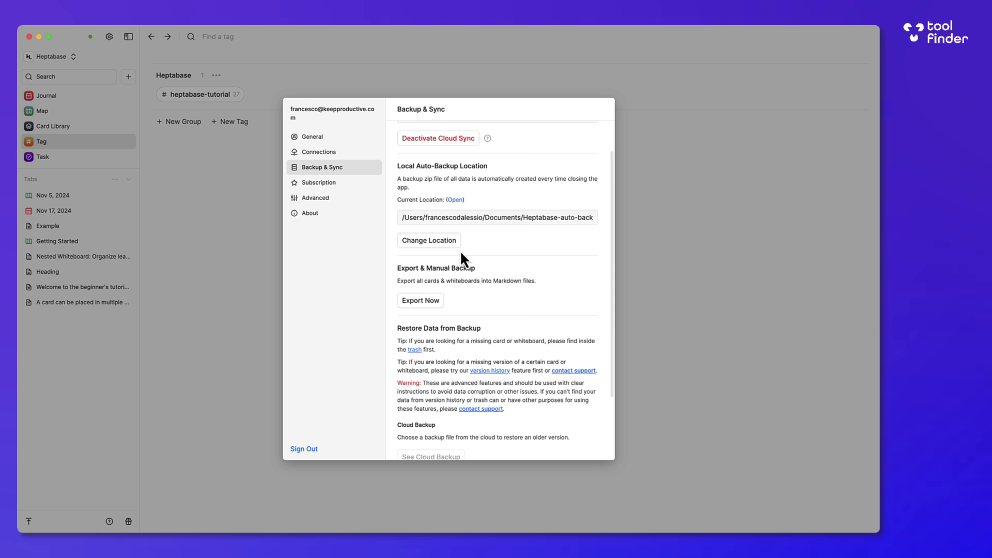
scroll(459, 251, "down", 4)
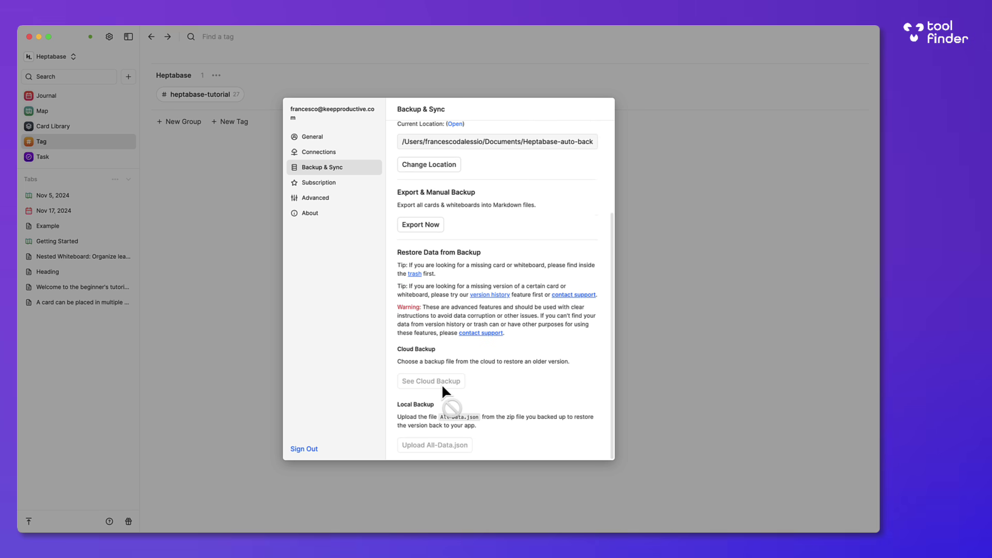
scroll(431, 282, "up", 2)
scroll(430, 283, "up", 4)
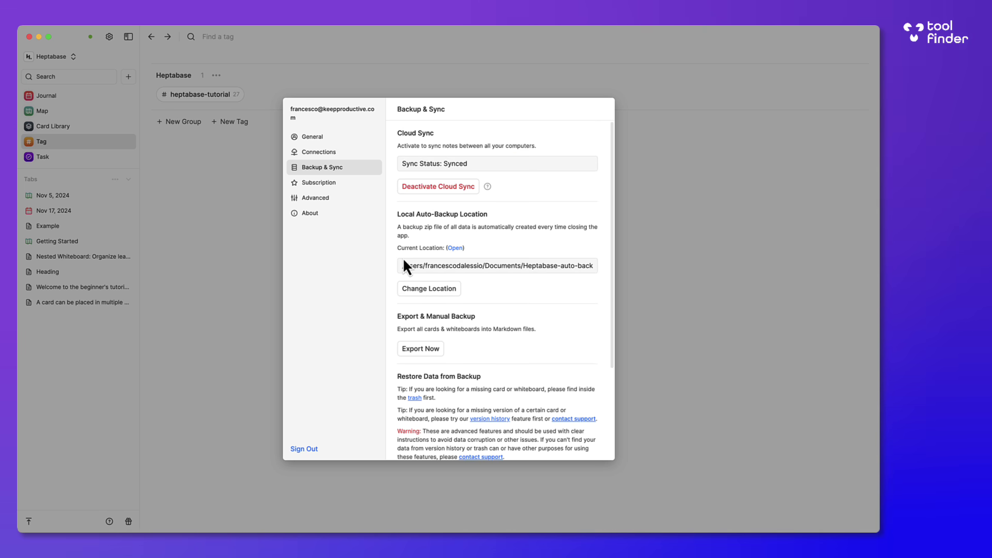
left_click(352, 187)
left_click(351, 197)
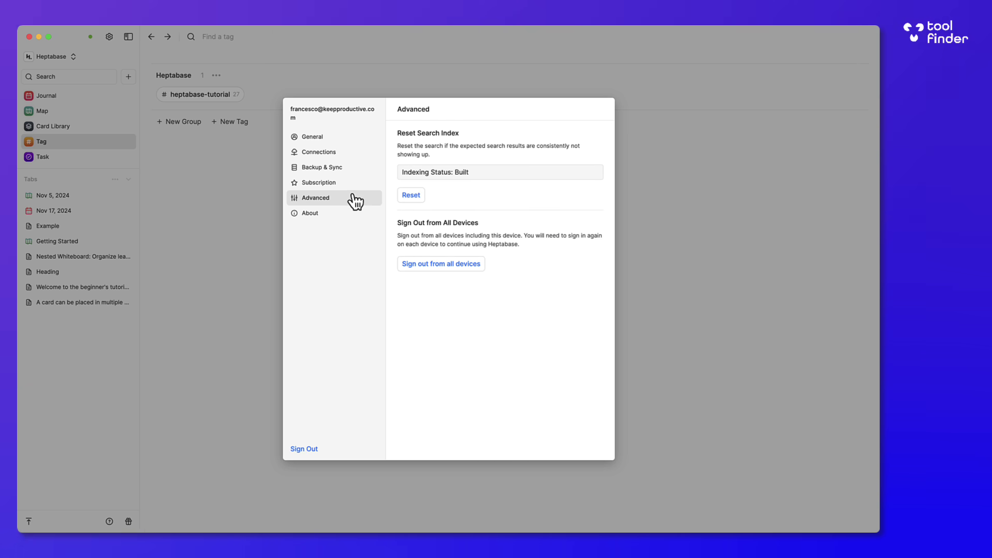
left_click(336, 155)
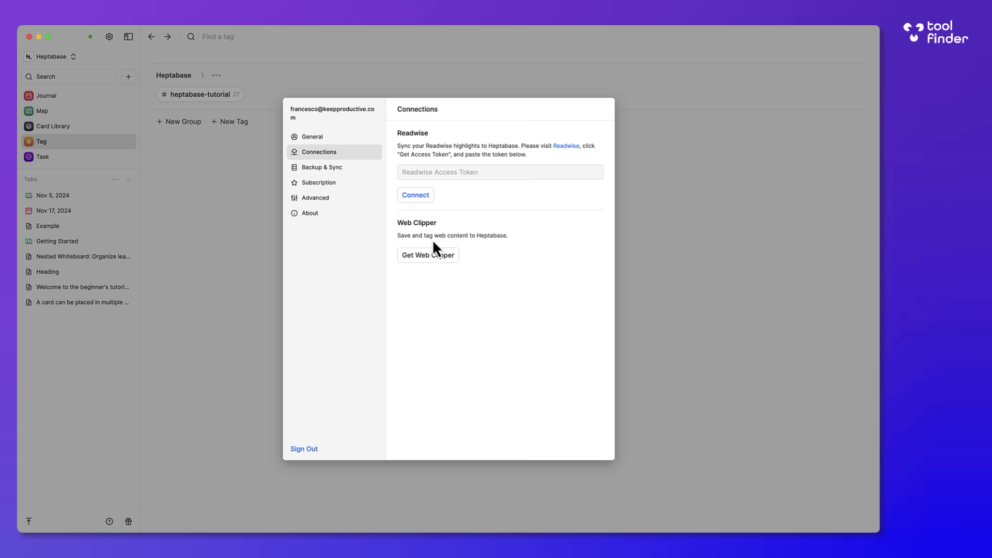
left_click(316, 137)
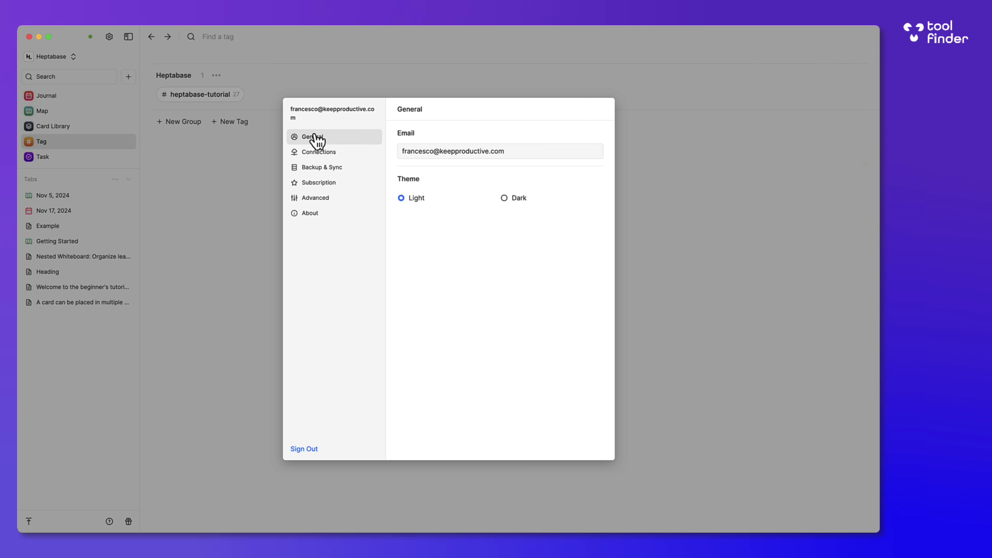
left_click(226, 202)
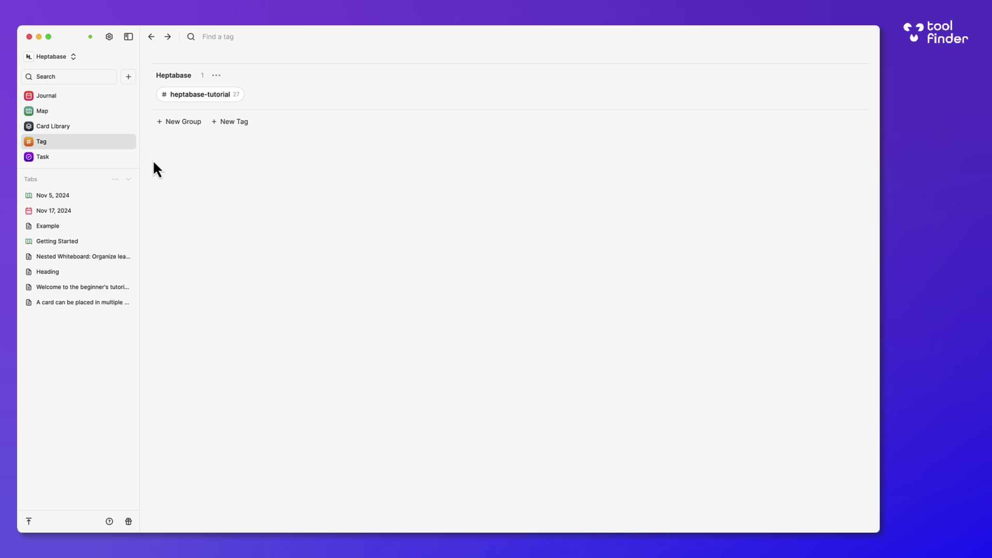
- Pin the Nov 5, 2024 tab above the others, then open the Nov 17, 2024 journal tab
left_click(115, 180)
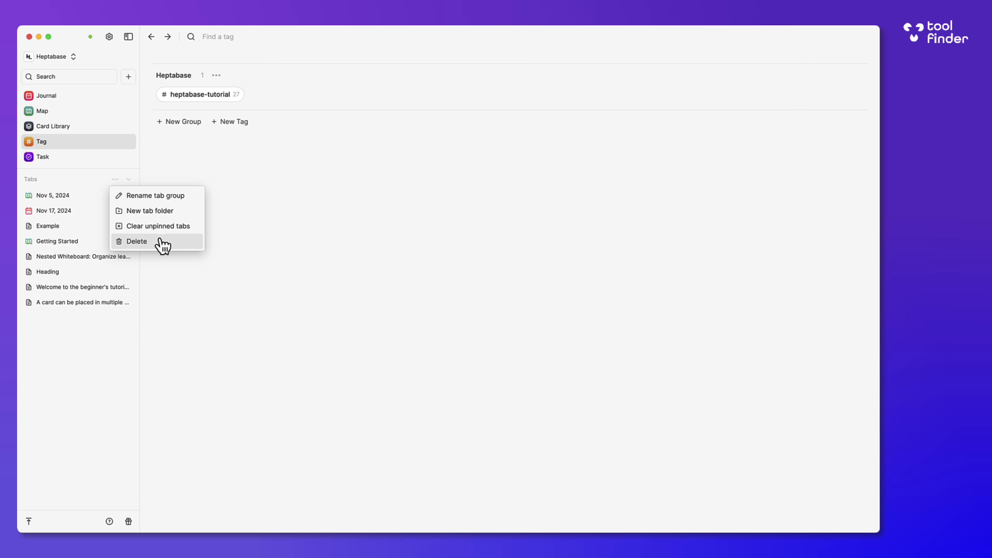
left_click(73, 212)
left_click(115, 196)
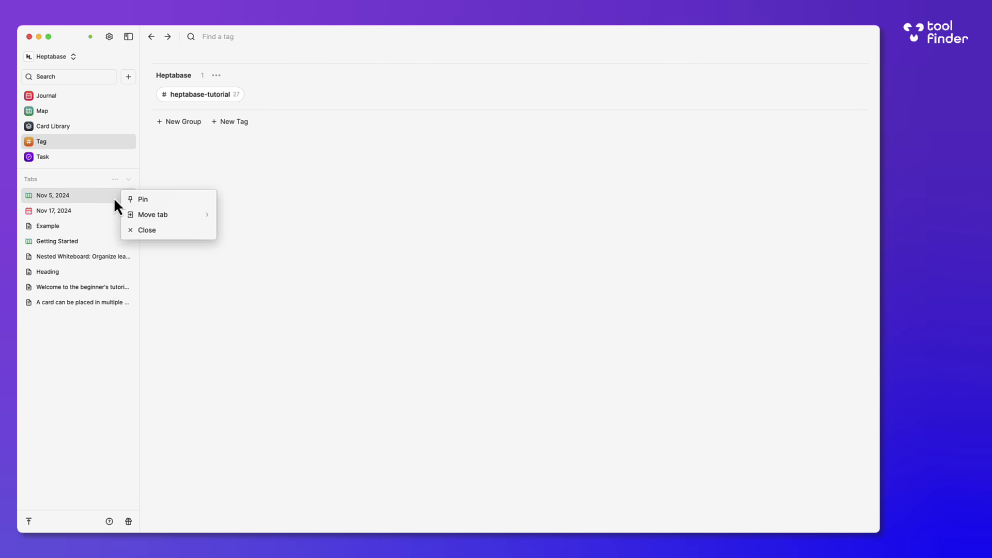
left_click(133, 199)
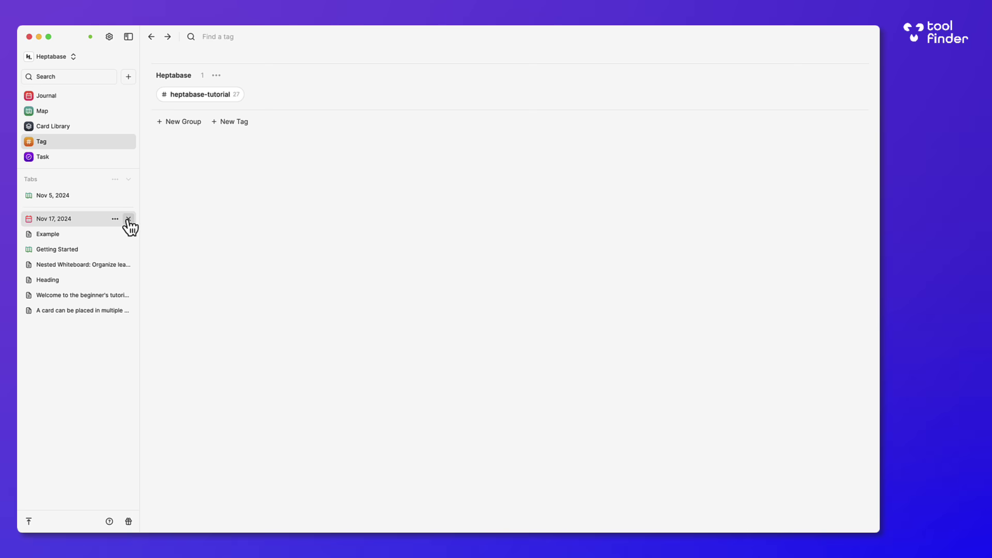
left_click(62, 98)
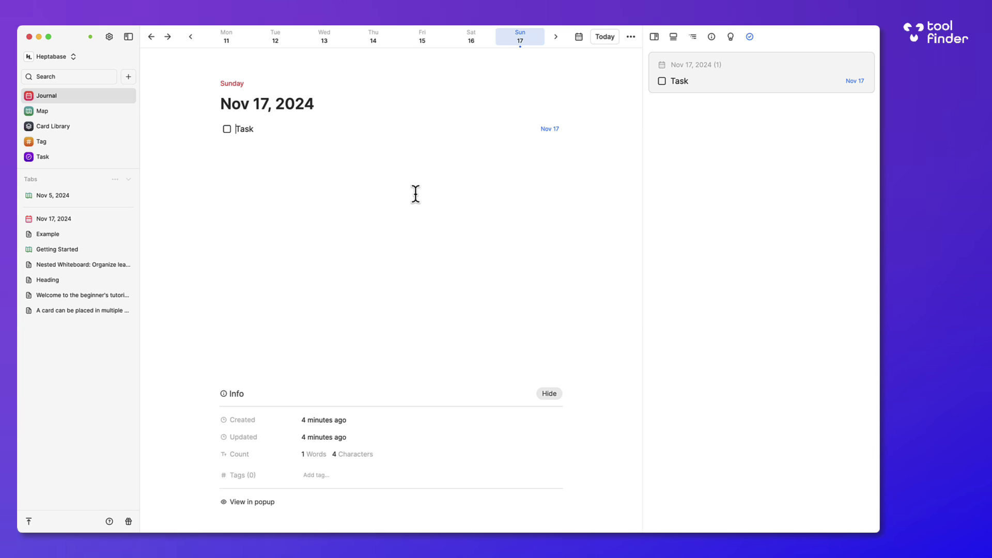
- Go via the Card Library to the Task page, showing one upcoming Task due Nov 17, 2024
left_click(100, 128)
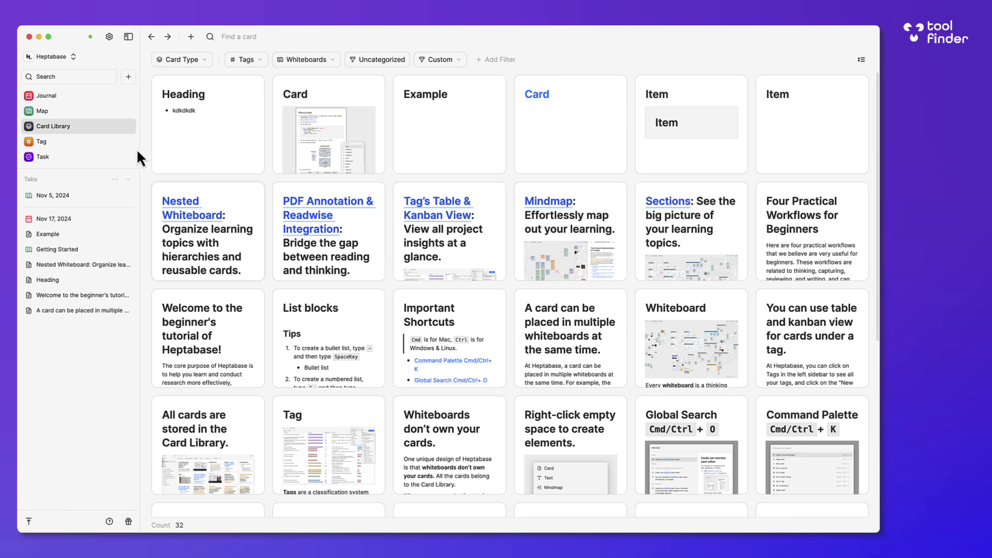
left_click(69, 159)
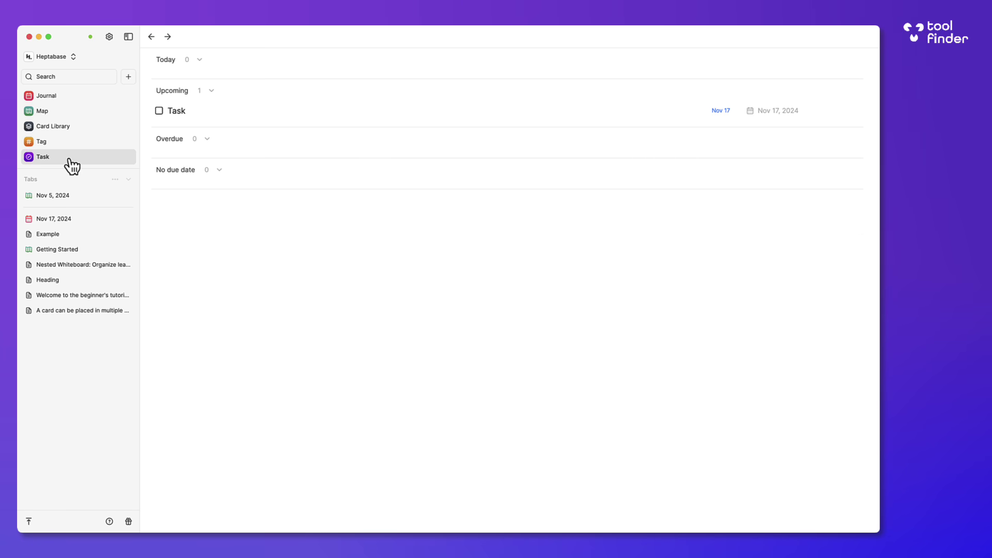
- Open the Getting Started whiteboard from the whiteboard Map
left_click(69, 110)
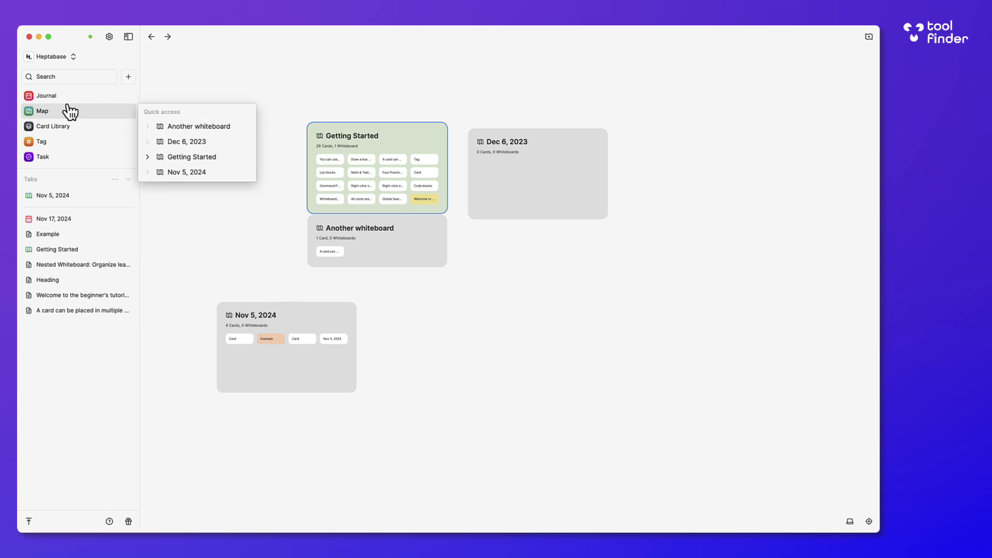
left_click(69, 98)
left_click(91, 109)
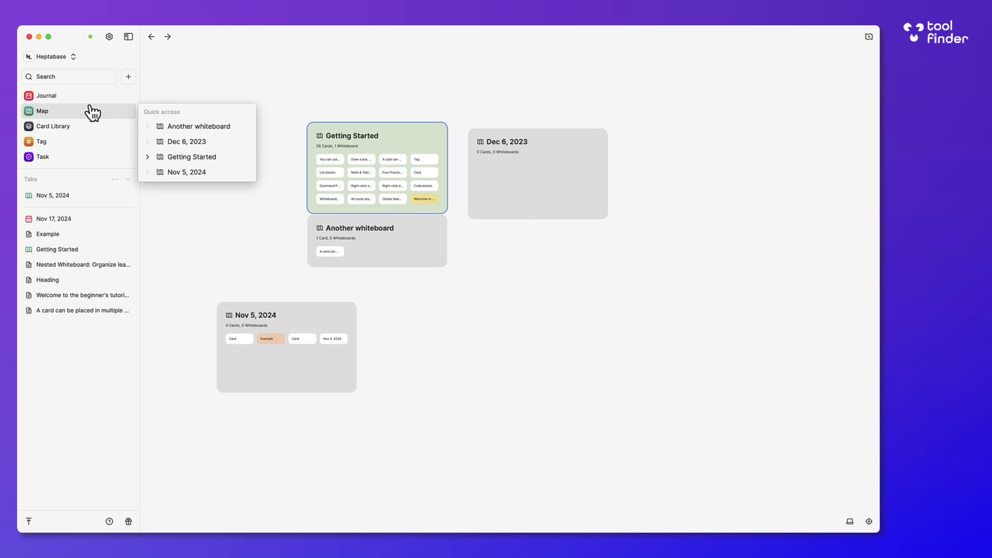
left_click(317, 164)
- Scroll around the Getting Started canvas to review its lesson sections
scroll(400, 252, "down", 2)
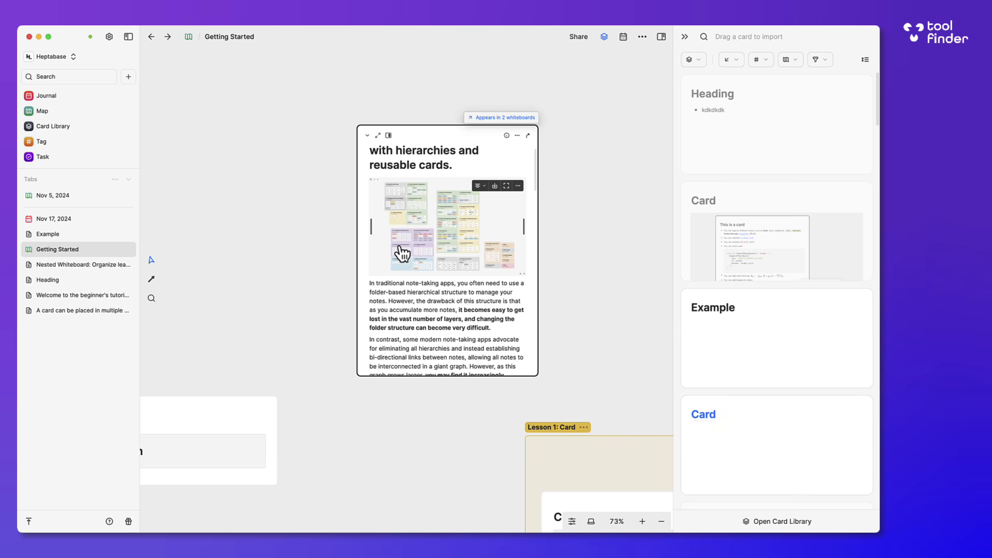
scroll(568, 272, "right", 10)
scroll(568, 272, "down", 3)
scroll(567, 271, "down", 15)
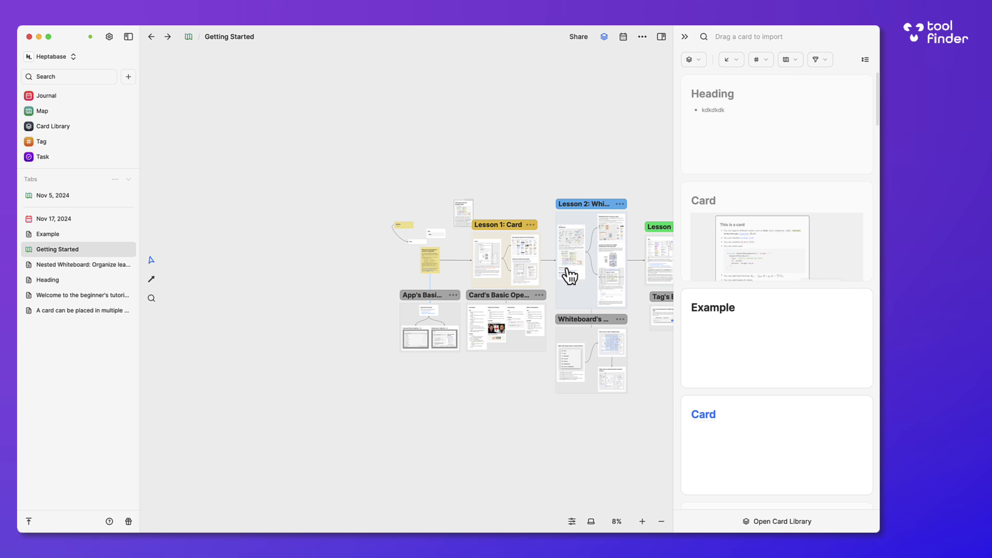
scroll(571, 279, "up", 10)
scroll(570, 276, "right", 10)
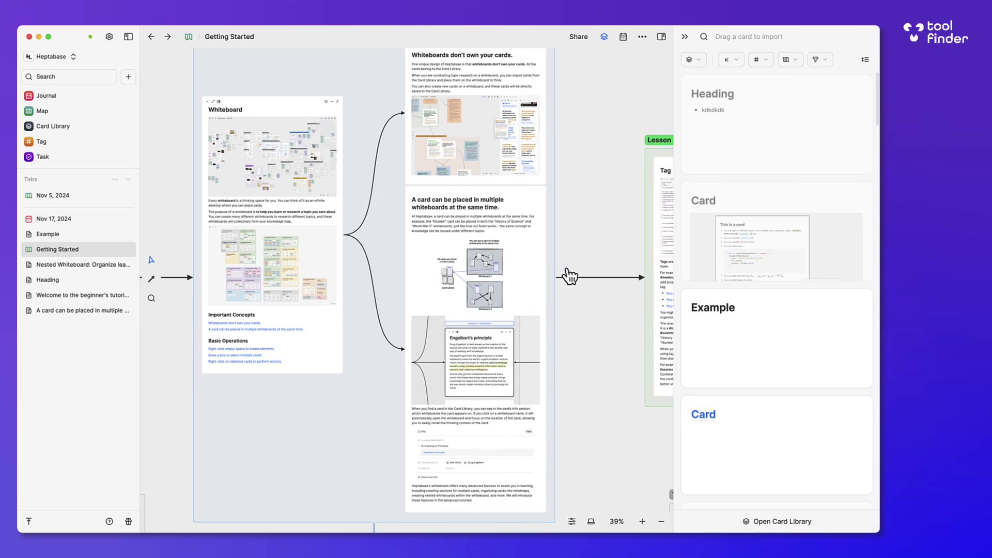
scroll(570, 277, "down", 1)
scroll(566, 268, "right", 13)
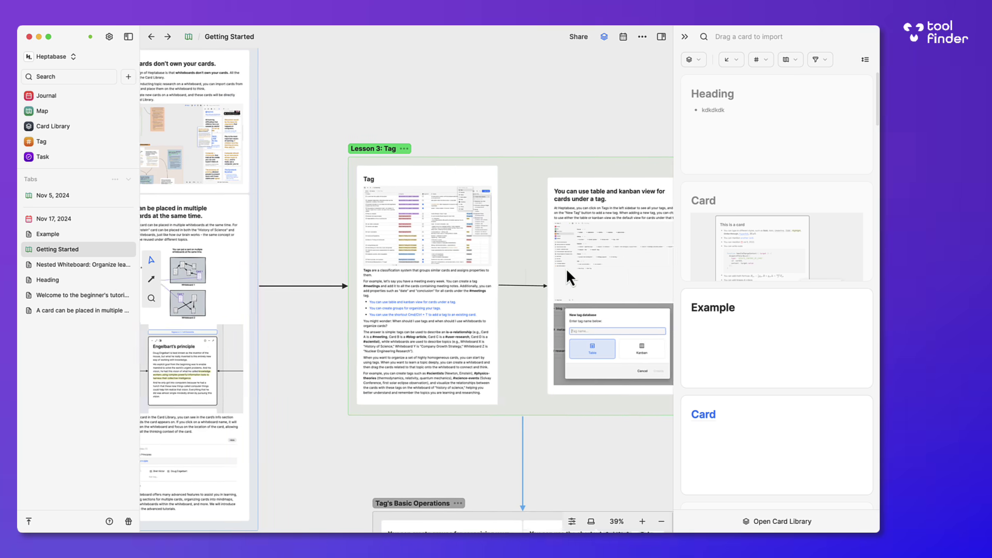
scroll(566, 268, "down", 1)
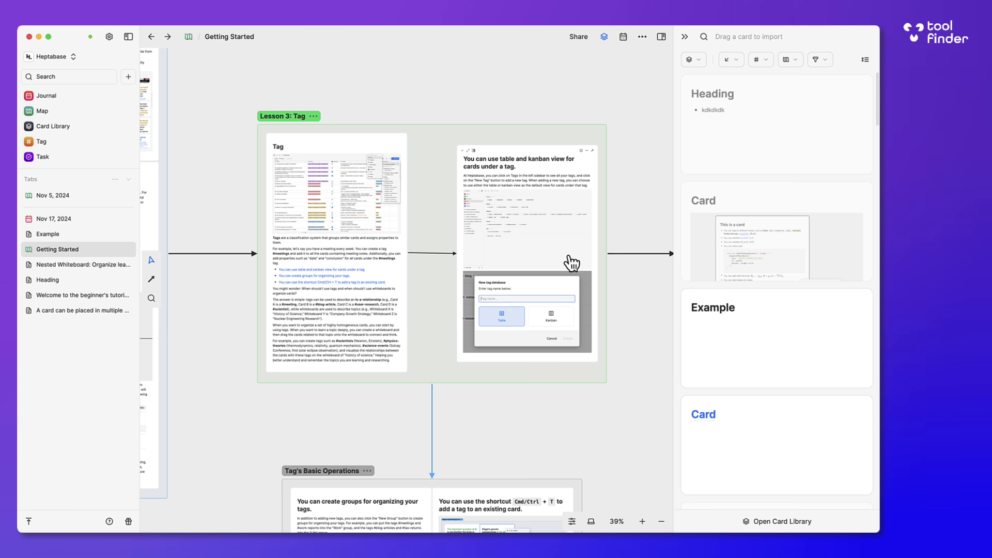
scroll(571, 264, "down", 5)
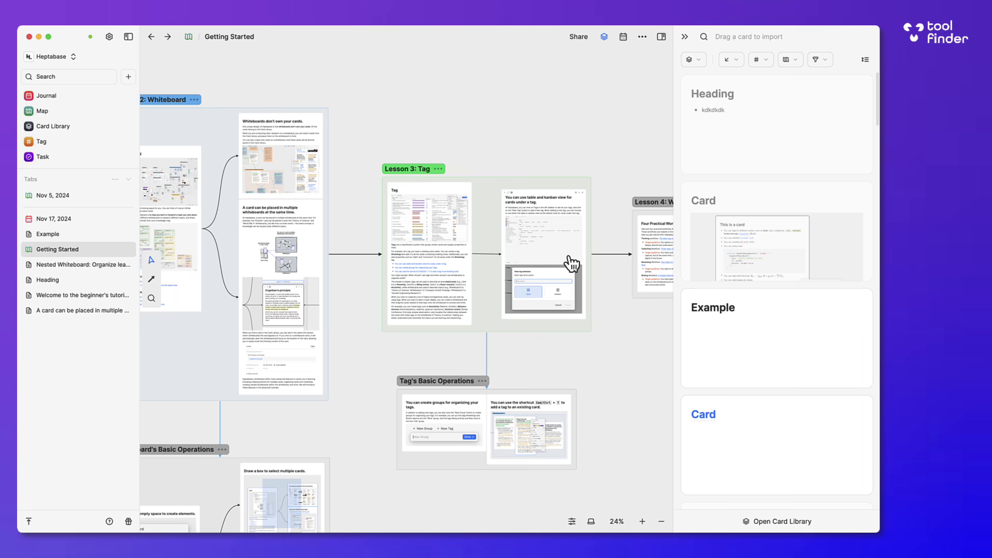
scroll(522, 219, "right", 5)
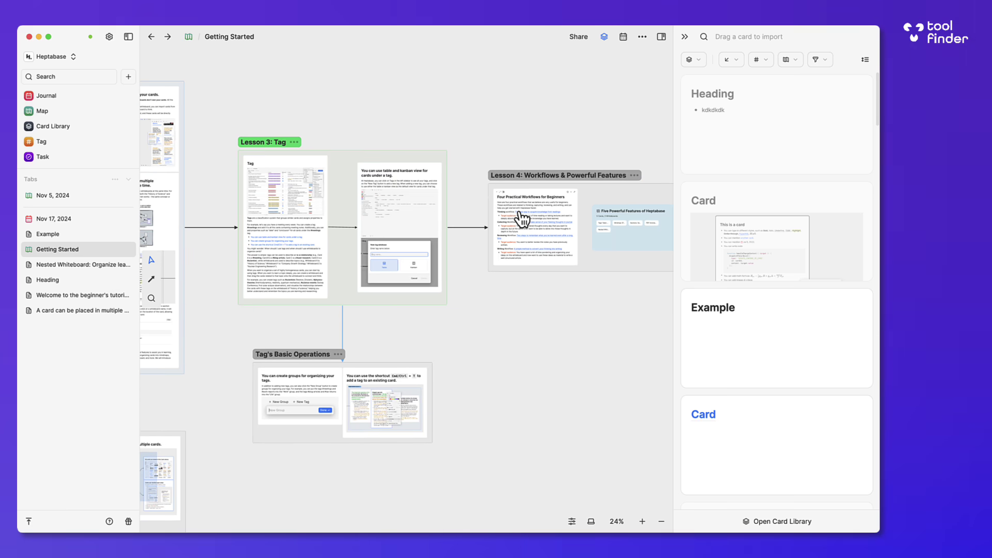